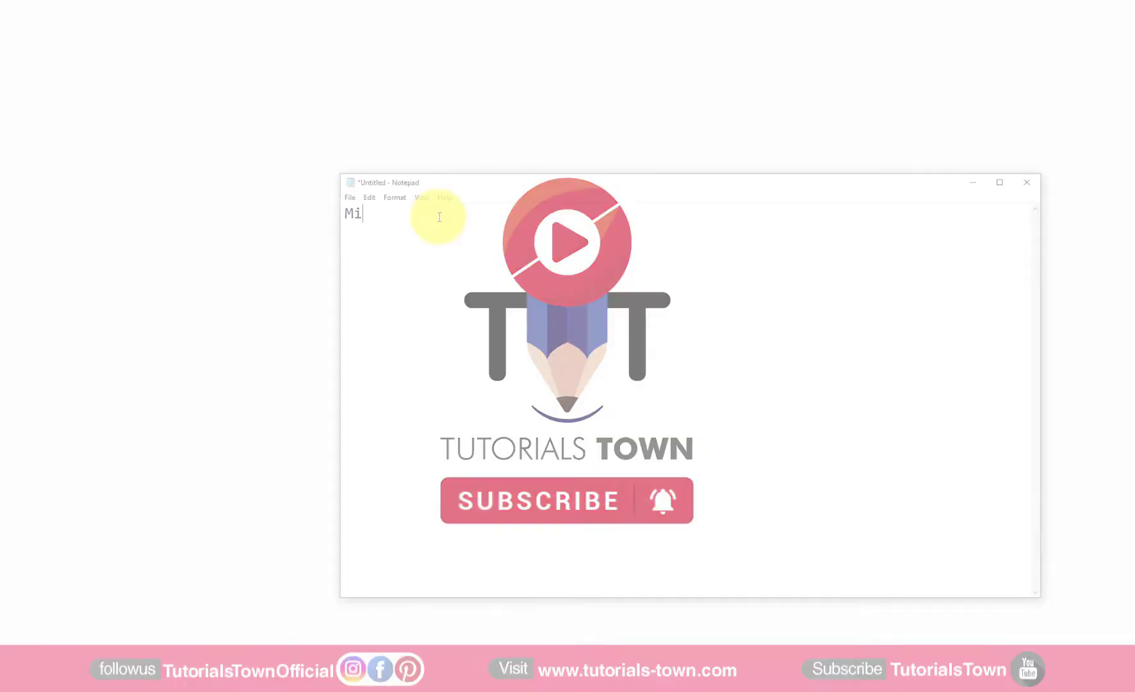
# - Type 'Microsoft Word' and add a 'Microsoft Office' heading two lines above it
pyautogui.write('cros')
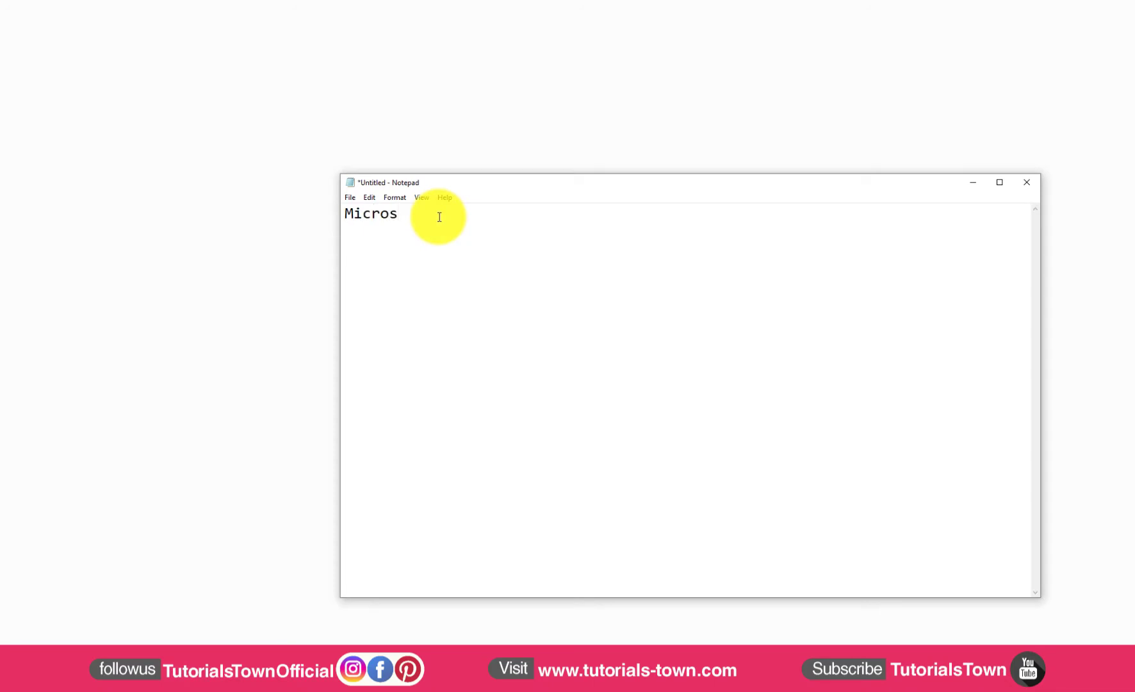
pyautogui.write('oft Word')
pyautogui.press('Left')
pyautogui.press('Left')
pyautogui.press('Left')
pyautogui.press('Left')
pyautogui.press('Left')
pyautogui.press('Left')
pyautogui.press('Left')
pyautogui.press('Left')
pyautogui.press('Return')
pyautogui.press('Return')
pyautogui.press('Up')
pyautogui.press('Up')
pyautogui.write('Mic')
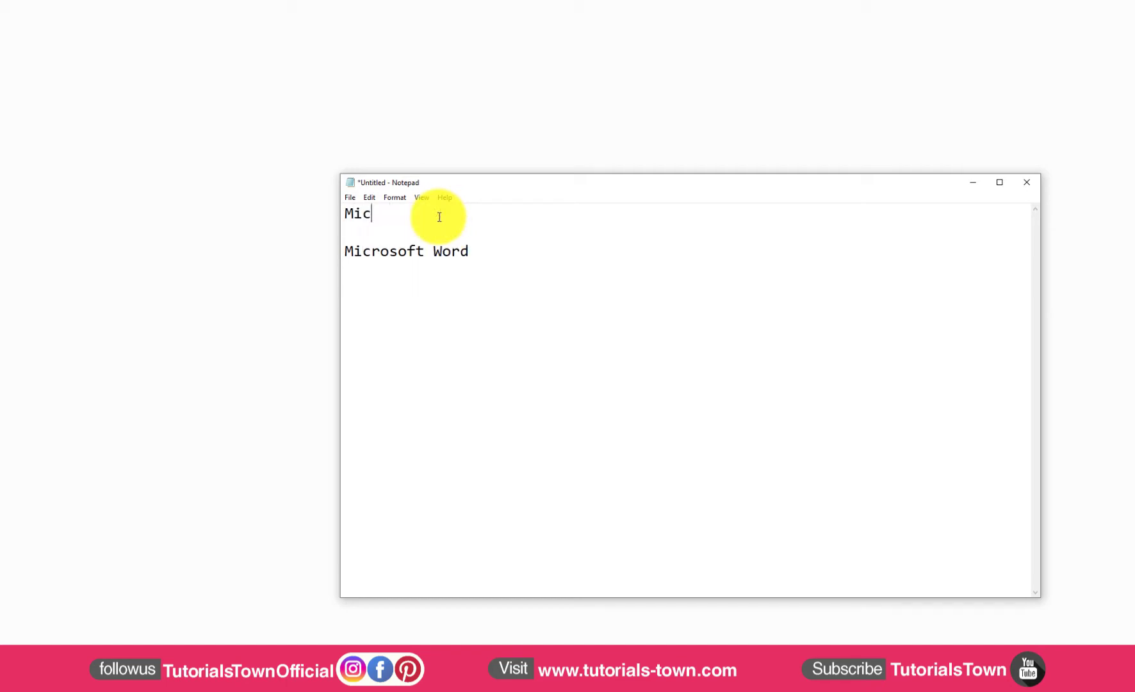
pyautogui.write('rod')
pyautogui.press('BackSpace')
pyautogui.write('so')
pyautogui.write('ft OFF')
pyautogui.write('ice')
pyautogui.press('BackSpace')
pyautogui.press('BackSpace')
pyautogui.write('ff')
pyautogui.write('i')
pyautogui.press('BackSpace')
# - List Excel, Pwr Point, Publisher, Outlook and Access under Microsoft Word, then select Excel through Access
pyautogui.press('Down')
pyautogui.press('Down')
pyautogui.press('Return')
pyautogui.write('Excel')
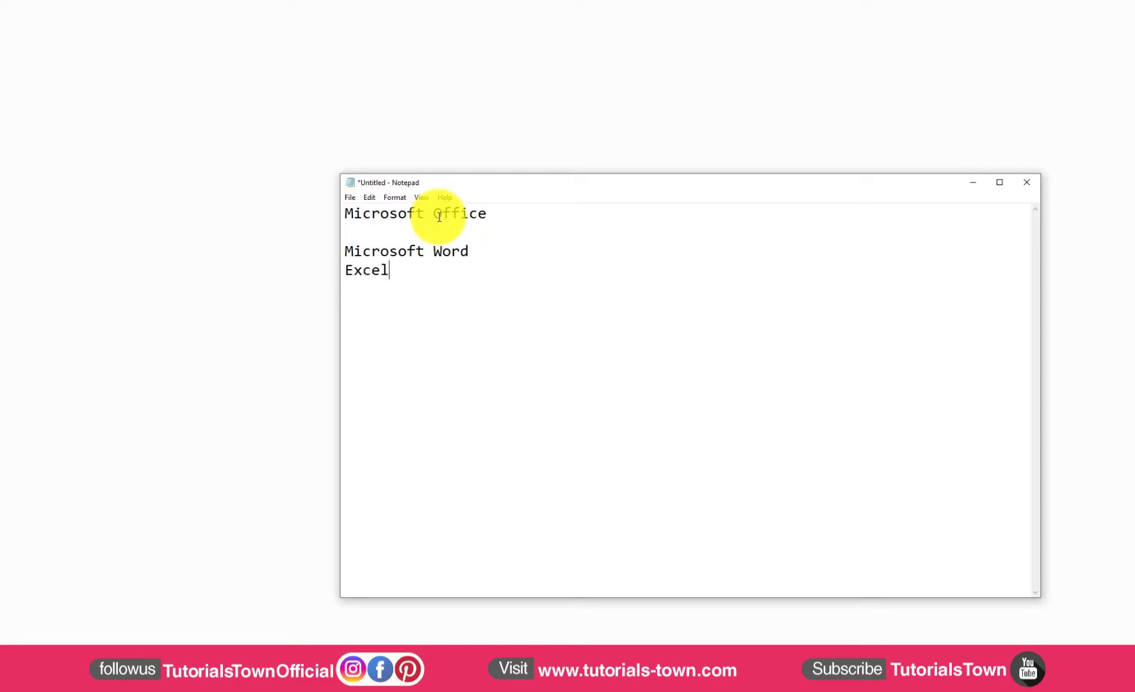
pyautogui.press('Return')
pyautogui.write('Pwr ')
pyautogui.write('Point')
pyautogui.press('Return')
pyautogui.write('Pu')
pyautogui.write('blisher')
pyautogui.press('Return')
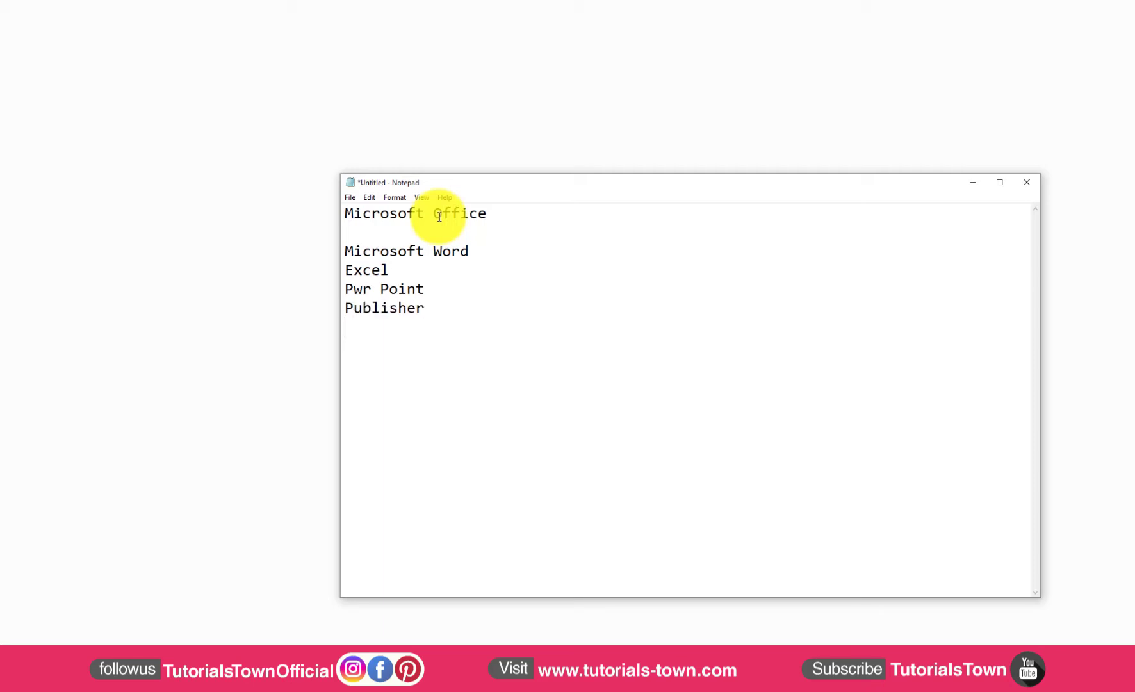
pyautogui.write('Outl')
pyautogui.write('ook')
pyautogui.press('Return')
pyautogui.write('A')
pyautogui.write('ccess')
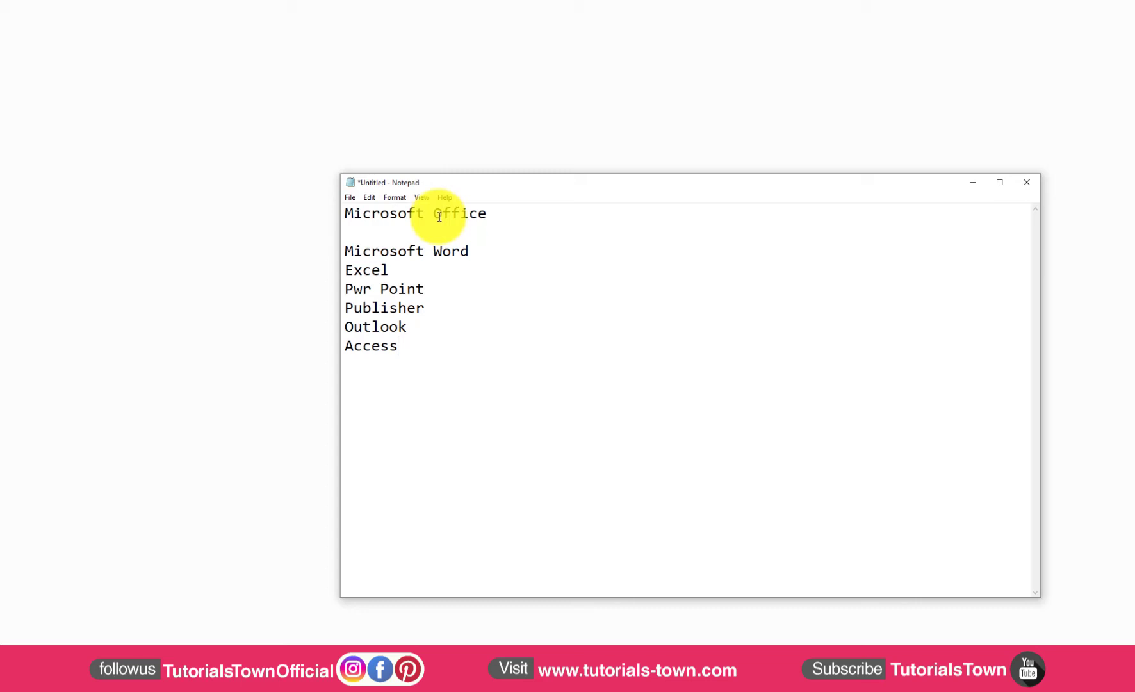
pyautogui.moveTo(406, 353); pyautogui.dragTo(344, 274)
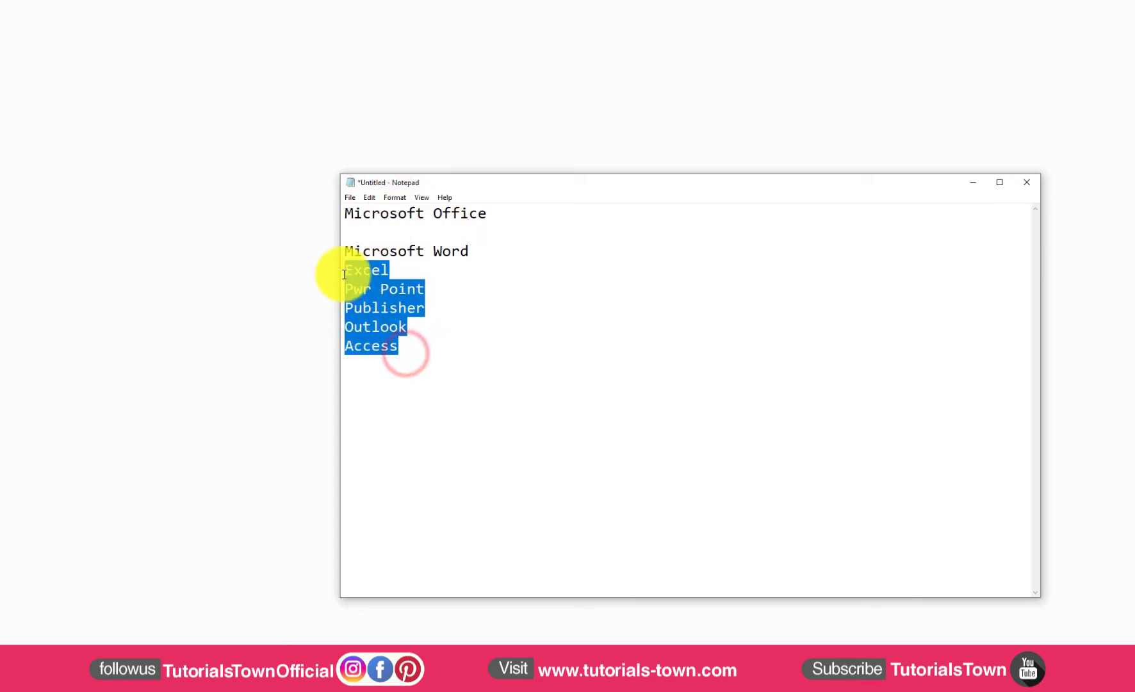
# - Delete the selected apps and change the line to 'Microsoft(Company Name) Word(Software)'
pyautogui.press('Delete')
pyautogui.click(428, 255)
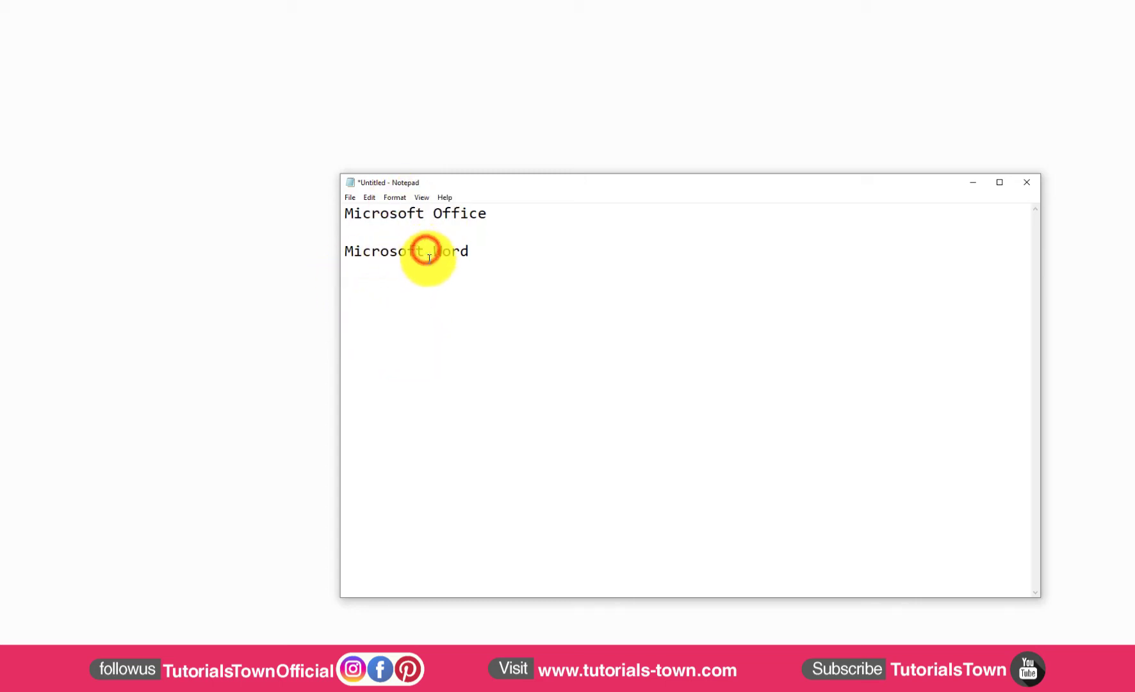
pyautogui.write('()')
pyautogui.press('Left')
pyautogui.write('Company Name) Word')
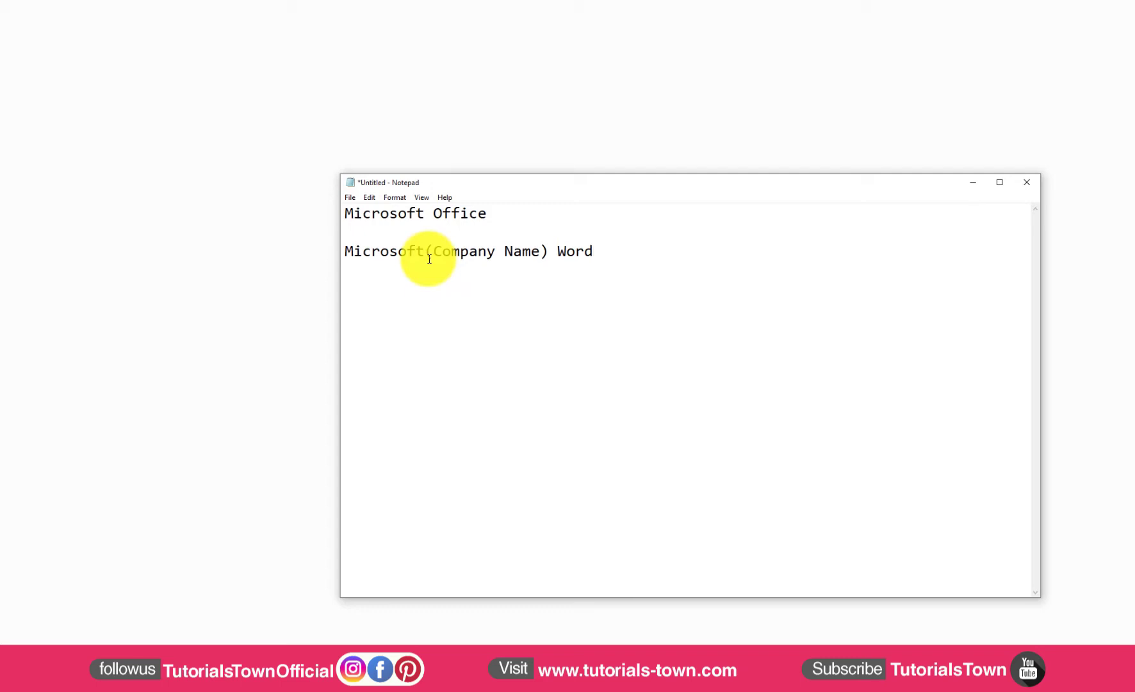
pyautogui.write('()')
pyautogui.press('Left')
pyautogui.write('S')
pyautogui.write('oft')
pyautogui.write('ware')
# - Add dash items Document Writing, Application, Letter, CV and Text Writting, then a blank line
pyautogui.press('Return')
pyautogui.write('- ')
pyautogui.write('Docume')
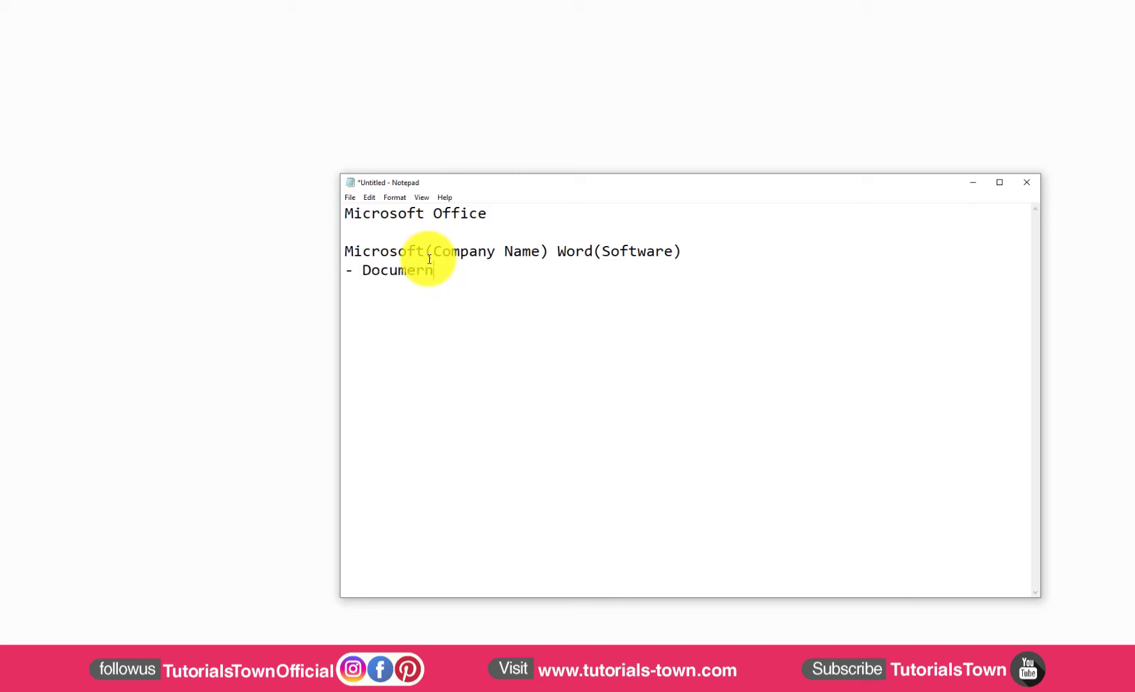
pyautogui.write('nt ')
pyautogui.write('Writing')
pyautogui.press('Return')
pyautogui.write('- Ap')
pyautogui.write('plication ')
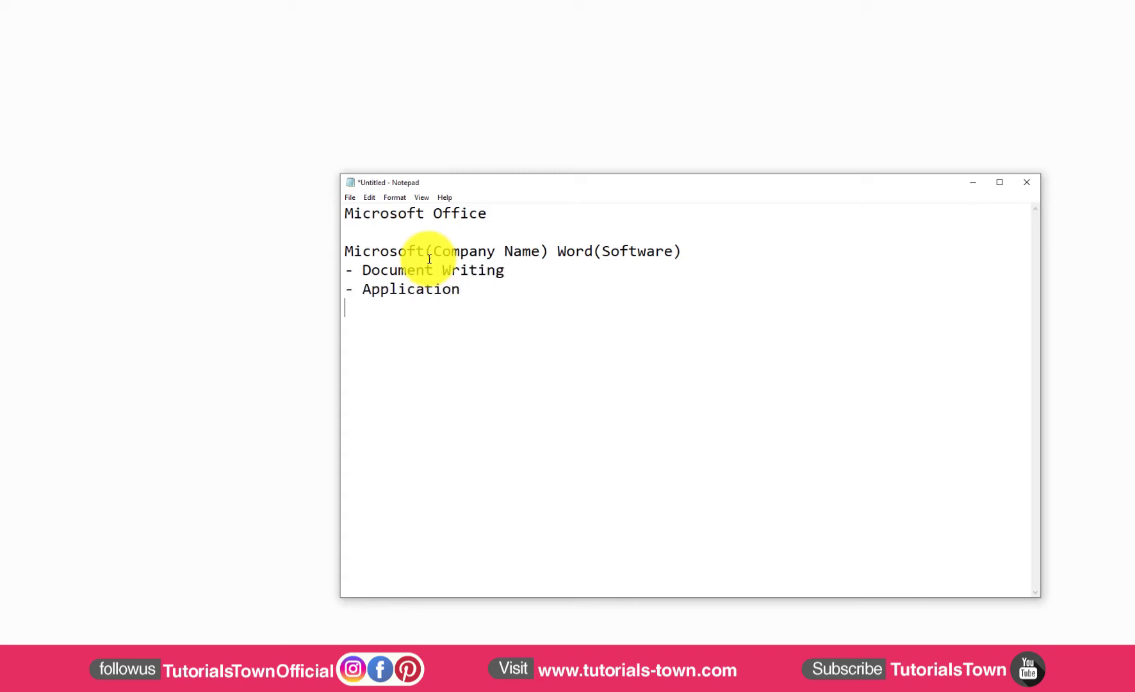
pyautogui.write('- Letter')
pyautogui.press('Return')
pyautogui.write('- ')
pyautogui.write('CV ')
pyautogui.write('- ')
pyautogui.write('Text ')
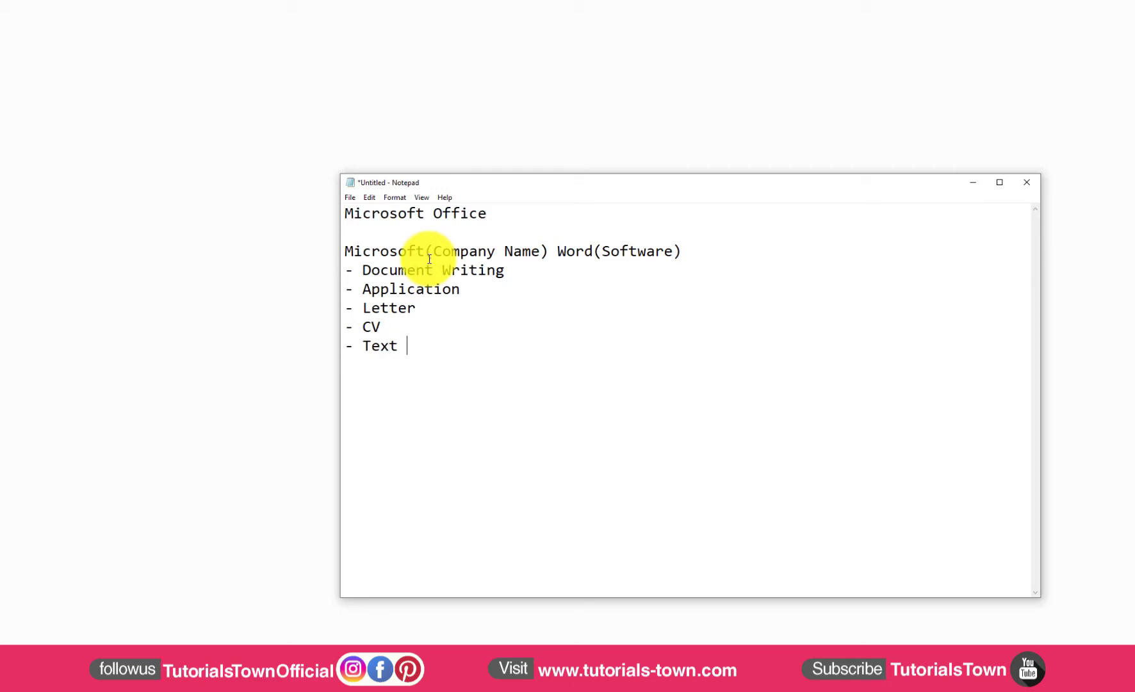
pyautogui.write('Writtin')
pyautogui.write('g')
pyautogui.click(558, 362)
pyautogui.press('Return')
# - Type a row of hyphens as a divider and start a fresh line below it
pyautogui.press('Return')
pyautogui.write('--------------------------------')
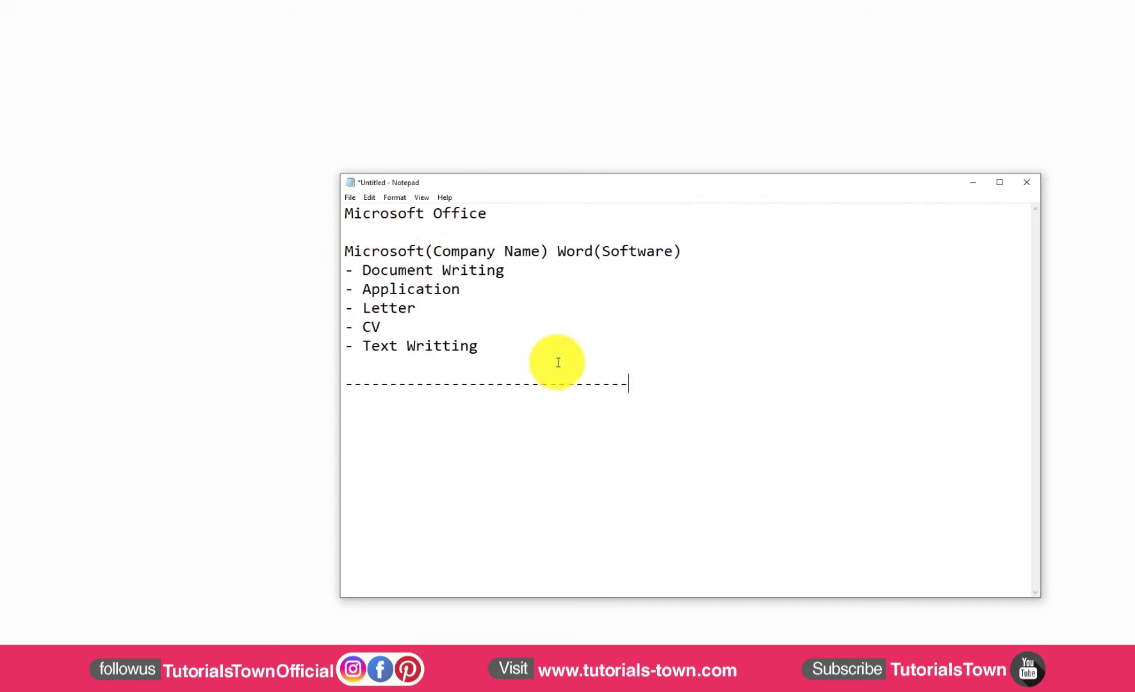
pyautogui.write('----------')
pyautogui.press('Return')
pyautogui.click(497, 409)
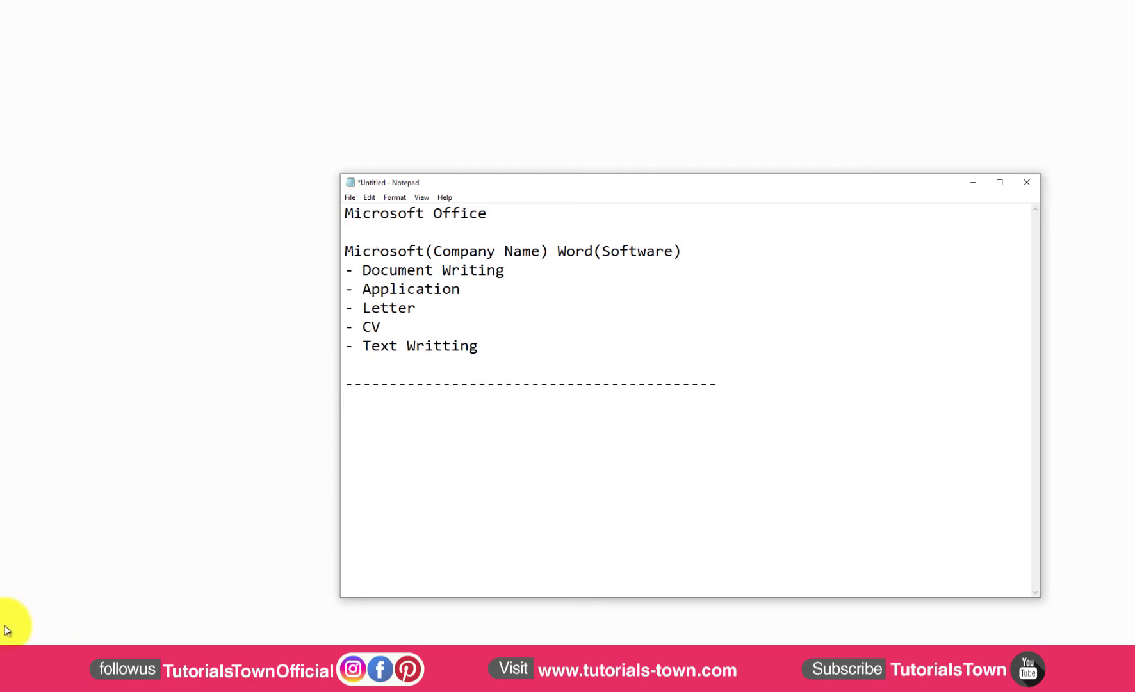
# - Search the Start menu for 'word' and launch Word 2013 from Best match
pyautogui.click(7, 684)
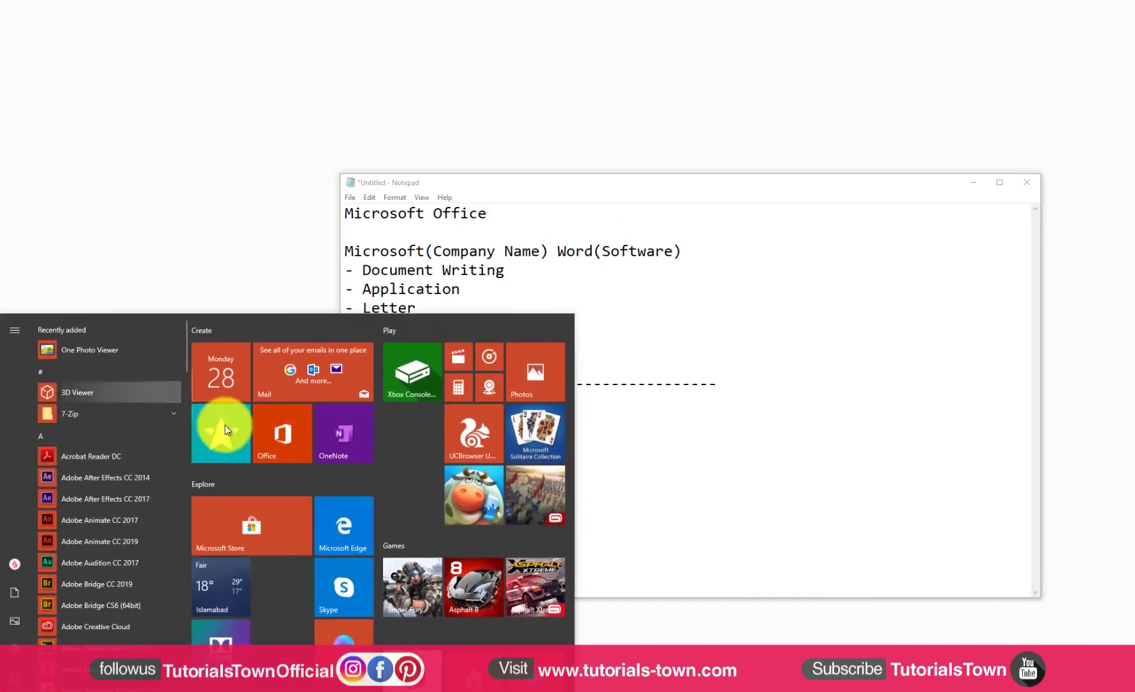
pyautogui.write('word')
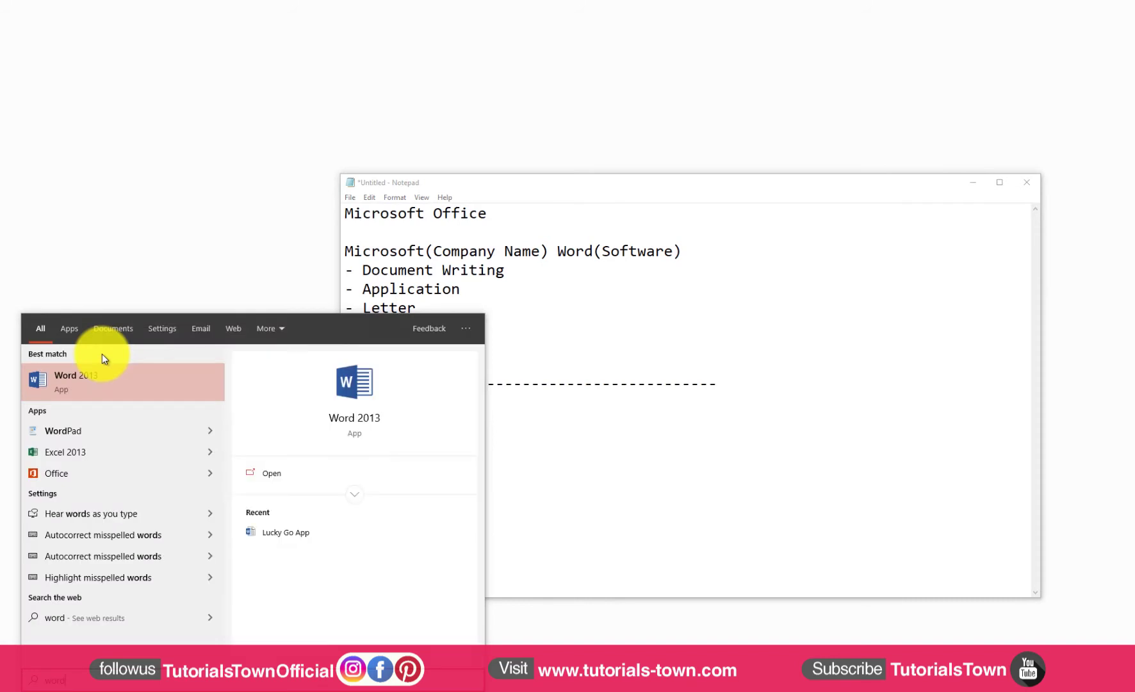
pyautogui.click(82, 384)
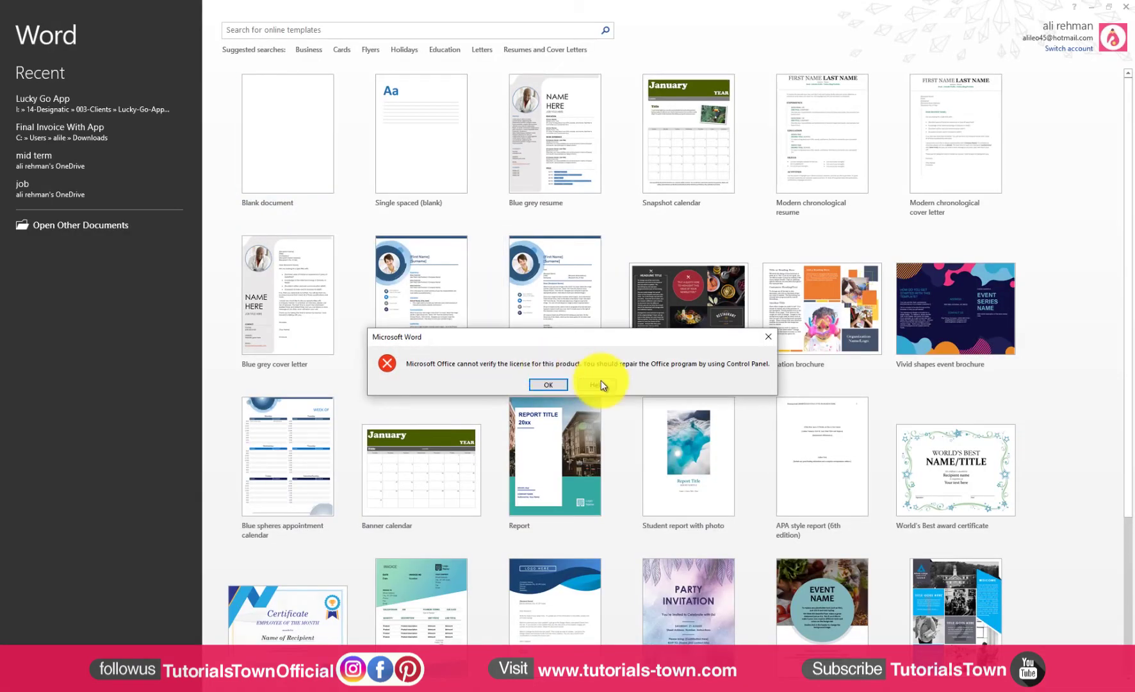
# - Close the license error with OK and browse the template gallery down and back up
pyautogui.click(555, 386)
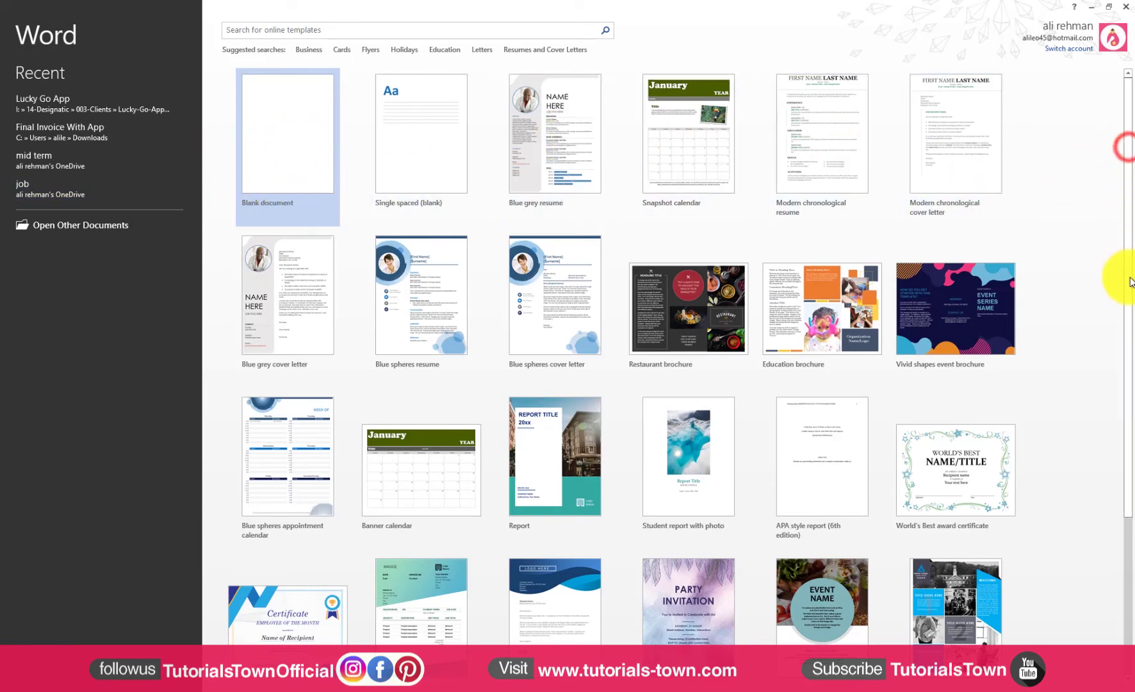
pyautogui.scroll(-3, 1115, 320)
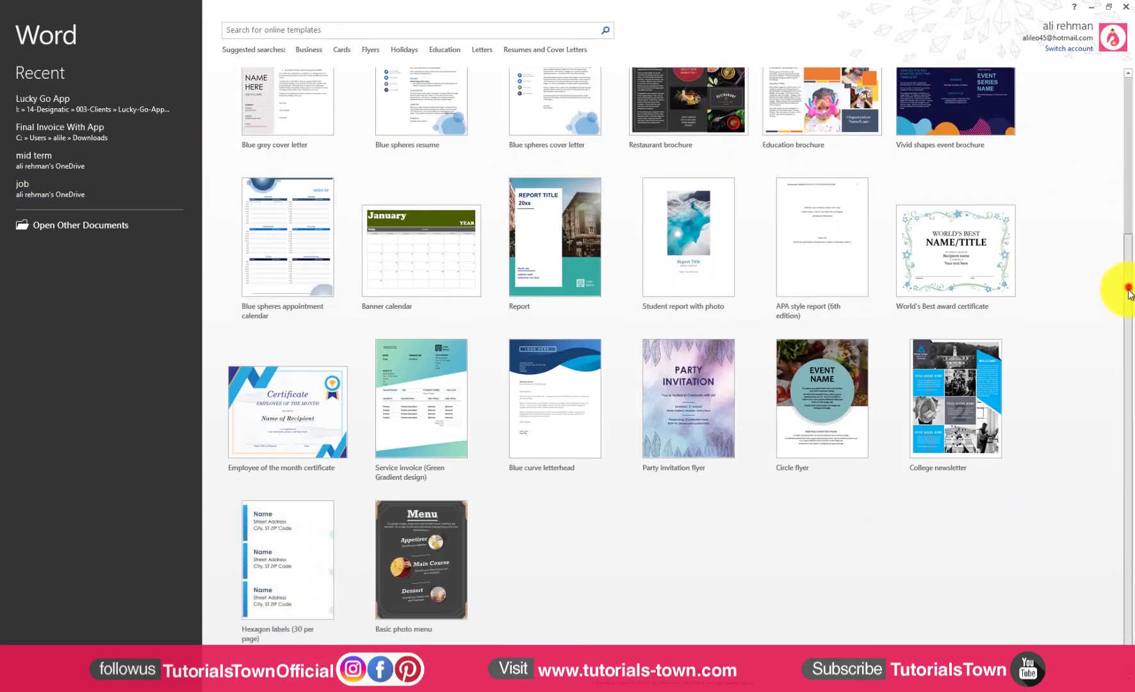
pyautogui.moveTo(1130, 285)
pyautogui.mouseDown()
pyautogui.moveTo(1129, 406)
pyautogui.moveTo(1131, 196)
pyautogui.mouseUp()
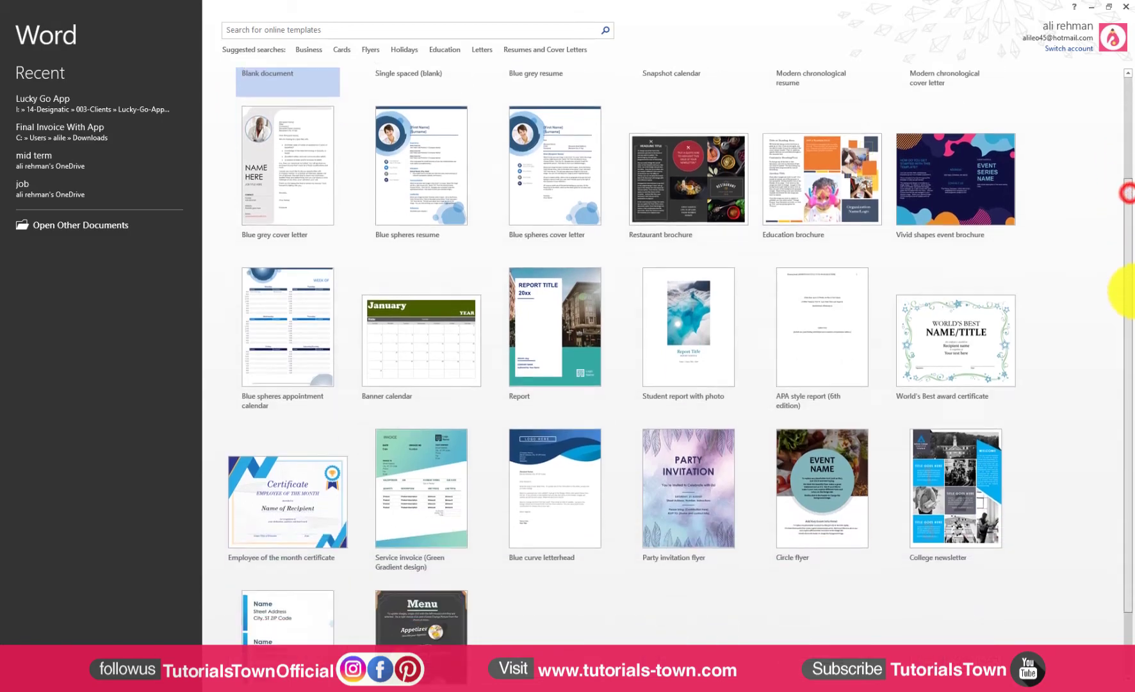
pyautogui.moveTo(1131, 197)
pyautogui.mouseDown()
pyautogui.moveTo(1131, 380)
pyautogui.moveTo(1133, 132)
pyautogui.mouseUp()
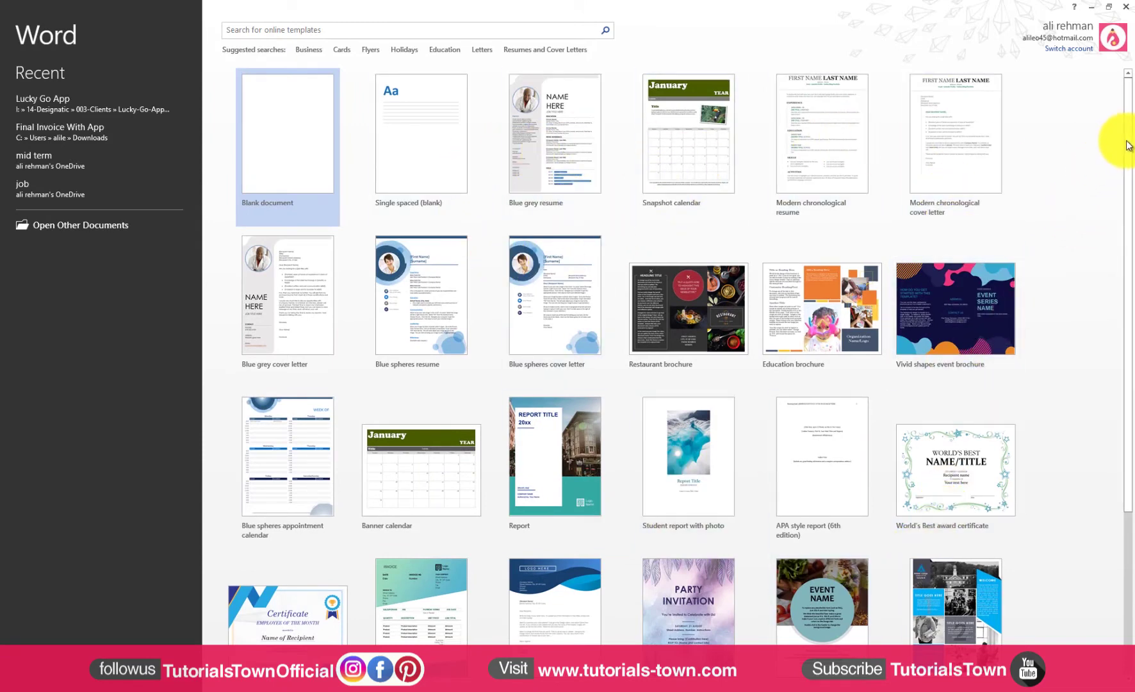
pyautogui.moveTo(1130, 145)
pyautogui.mouseDown()
pyautogui.moveTo(1129, 280)
pyautogui.moveTo(1116, 165)
pyautogui.mouseUp()
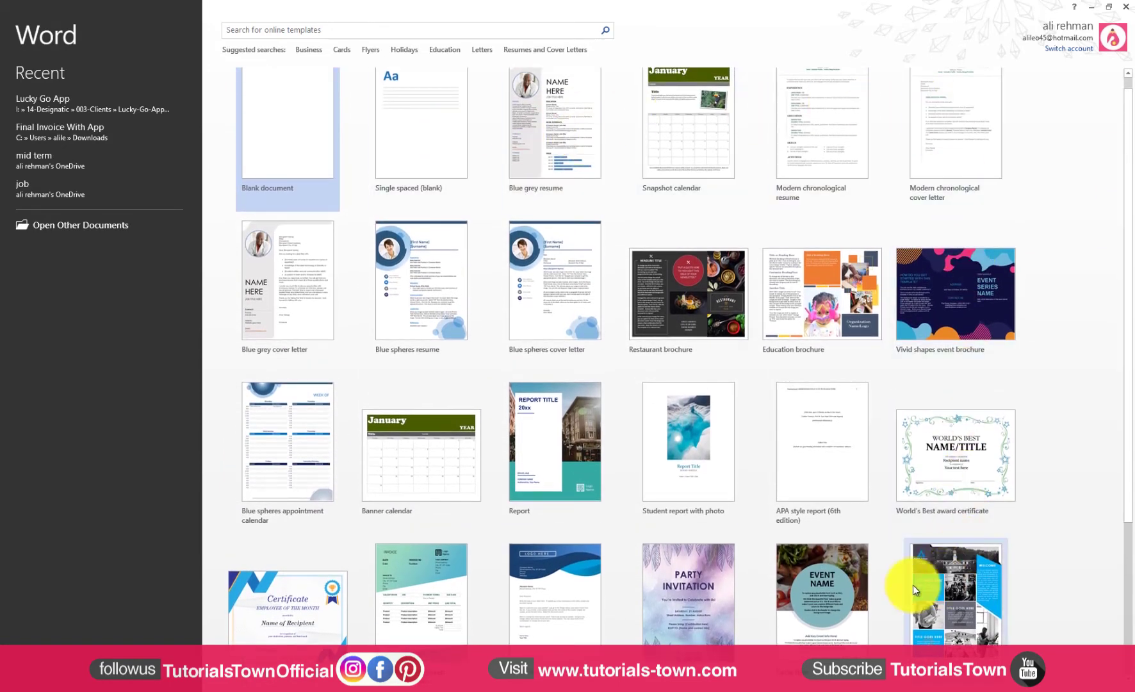
pyautogui.scroll(-3, 704, 383)
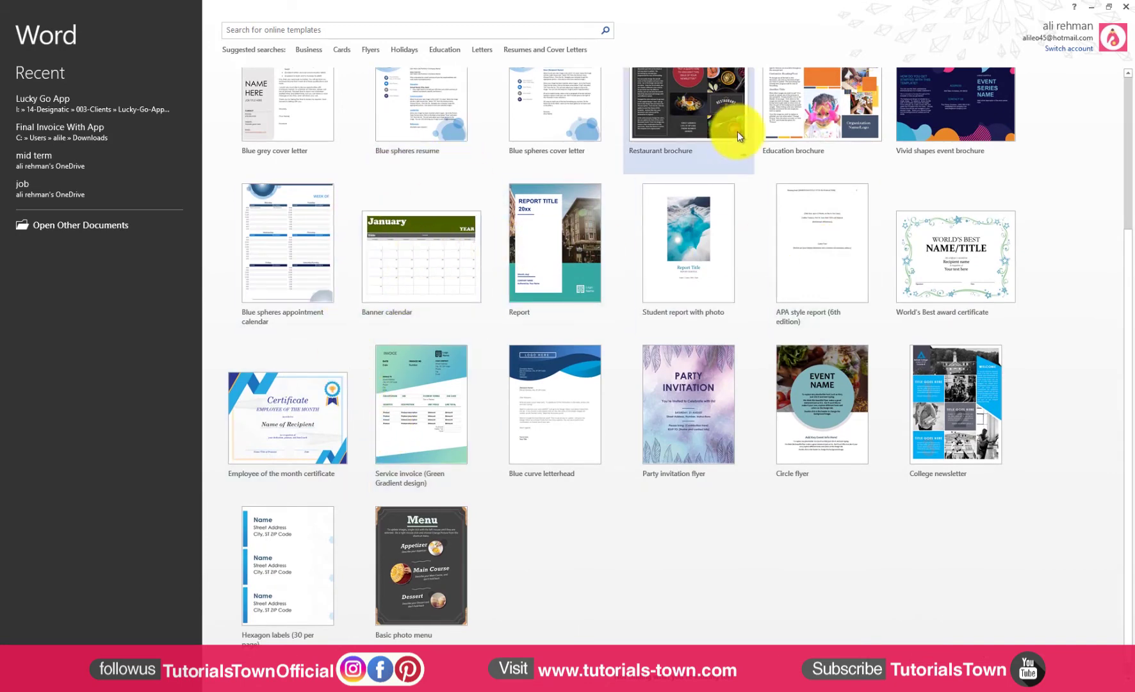
pyautogui.scroll(1, 408, 273)
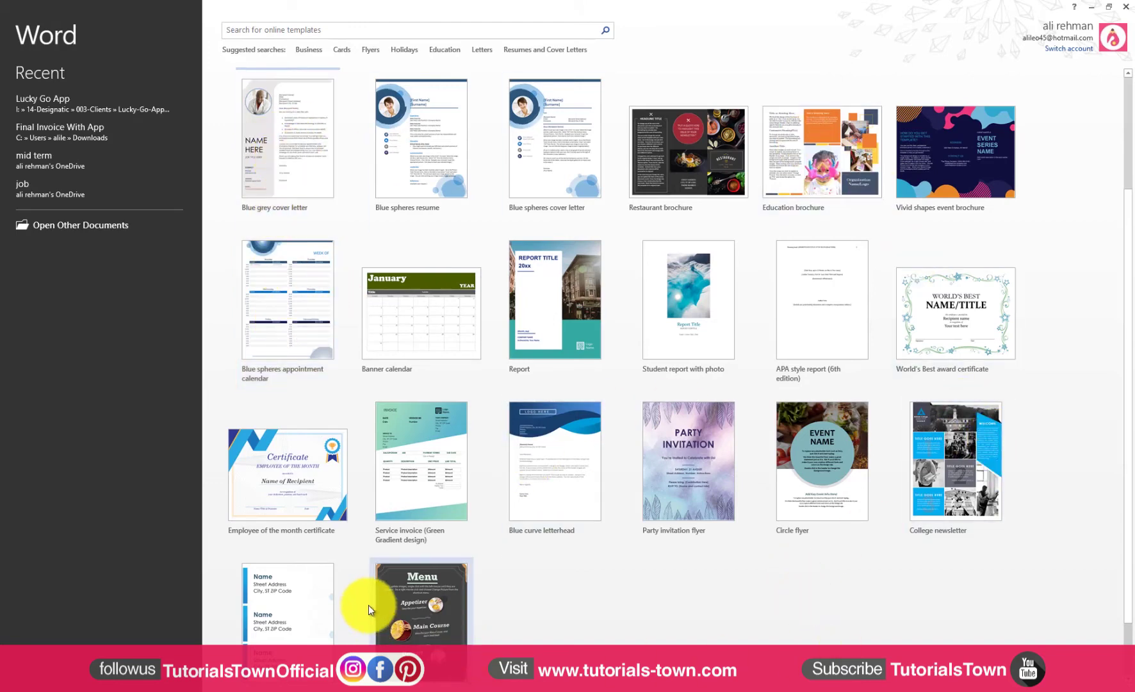
pyautogui.scroll(1, 674, 219)
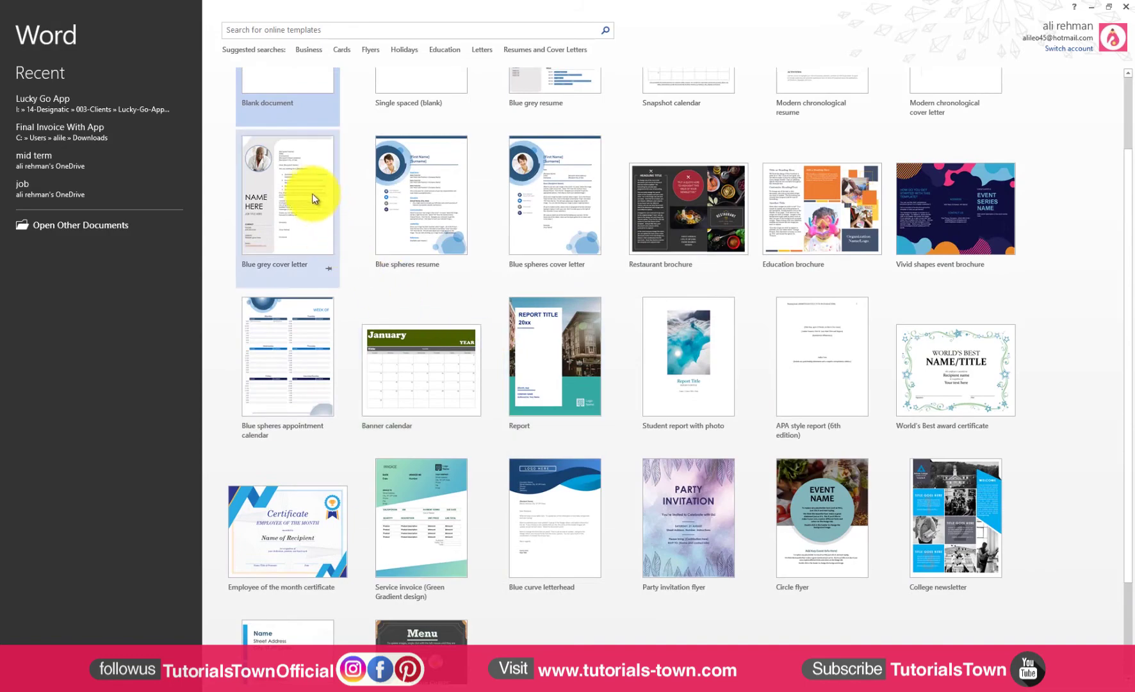
pyautogui.click(261, 189)
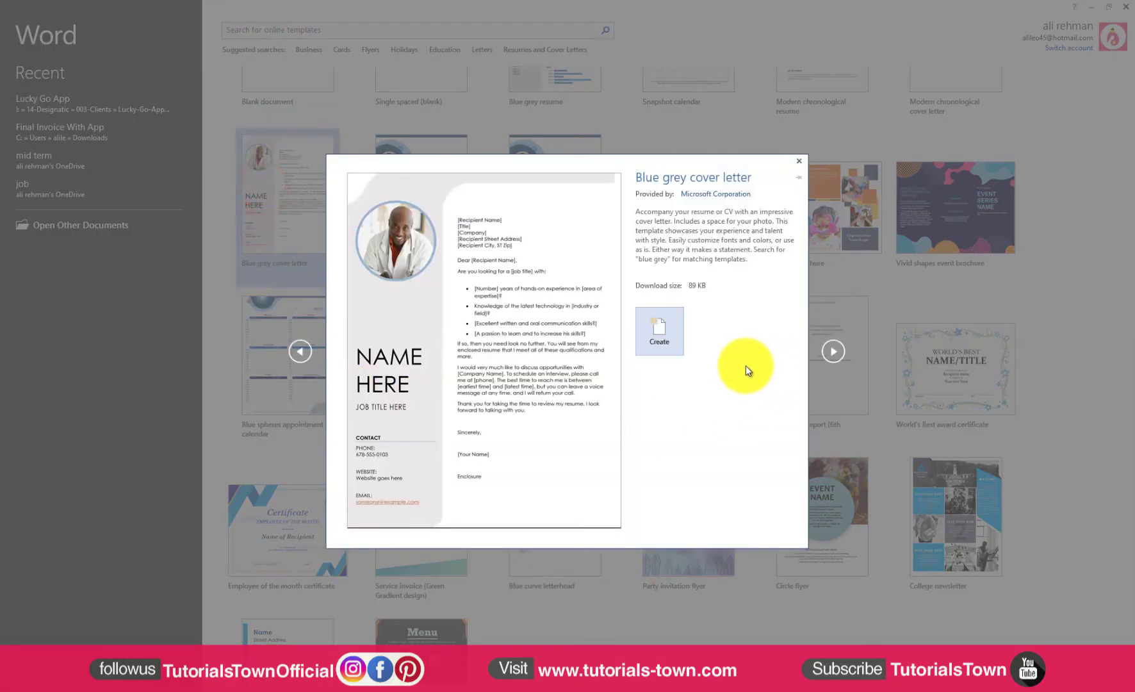
pyautogui.click(663, 335)
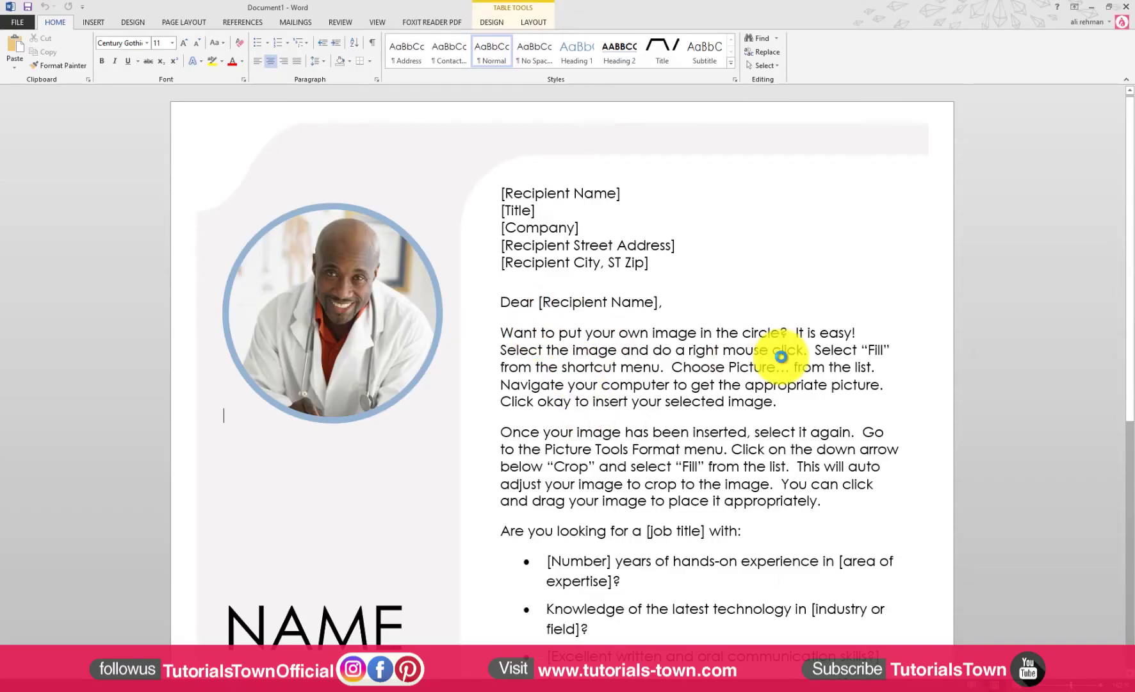
pyautogui.scroll(-5, 679, 368)
pyautogui.scroll(-4, 735, 324)
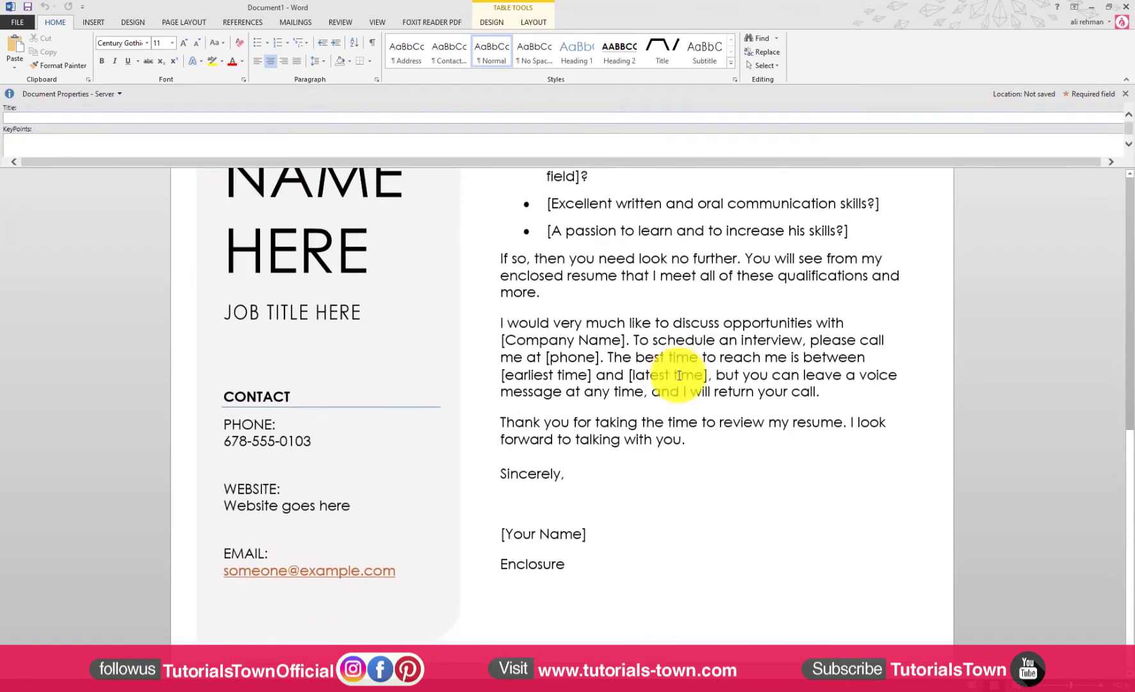
pyautogui.scroll(8, 679, 515)
pyautogui.scroll(3, 679, 515)
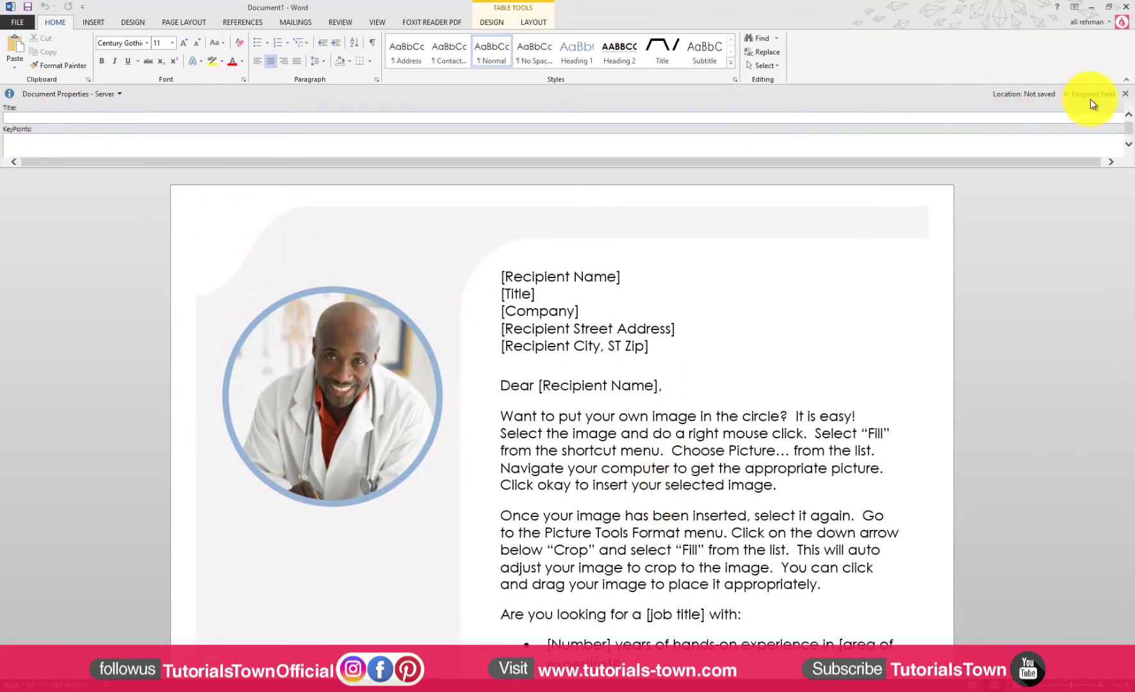
pyautogui.click(1126, 94)
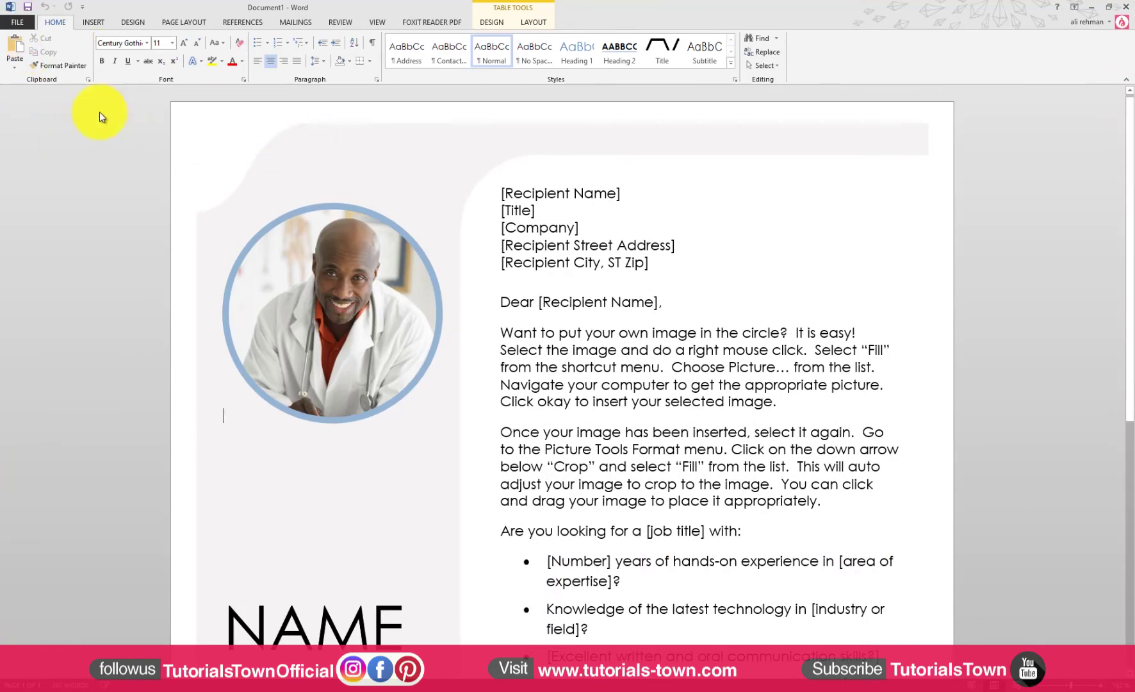
pyautogui.click(17, 24)
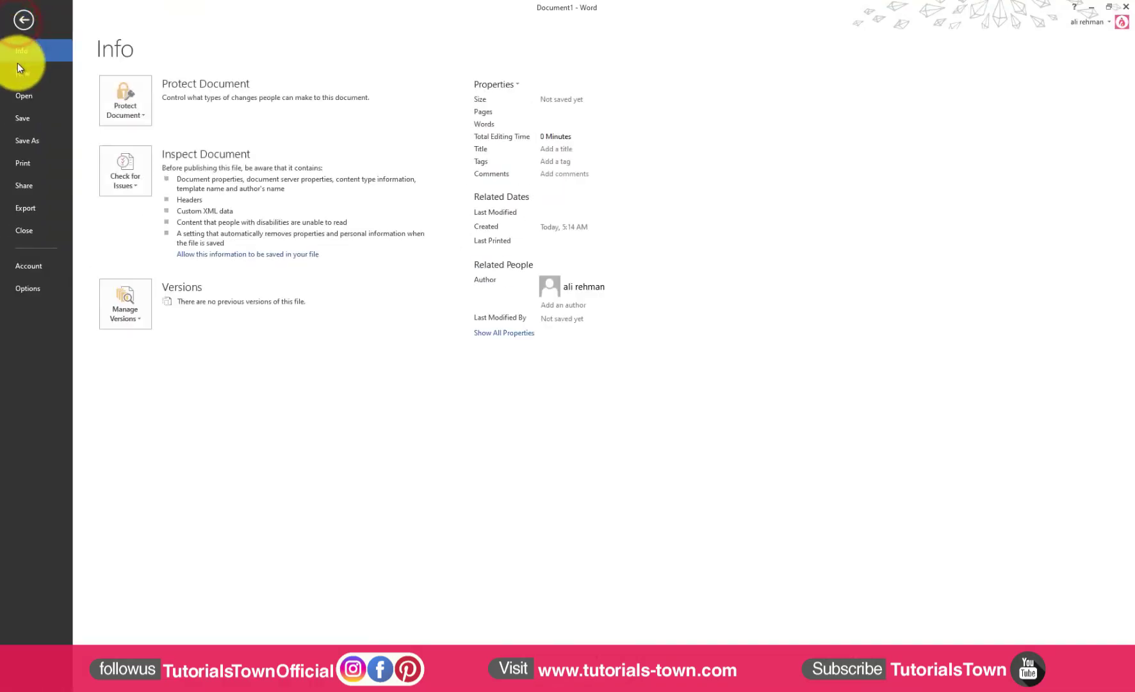
pyautogui.click(27, 77)
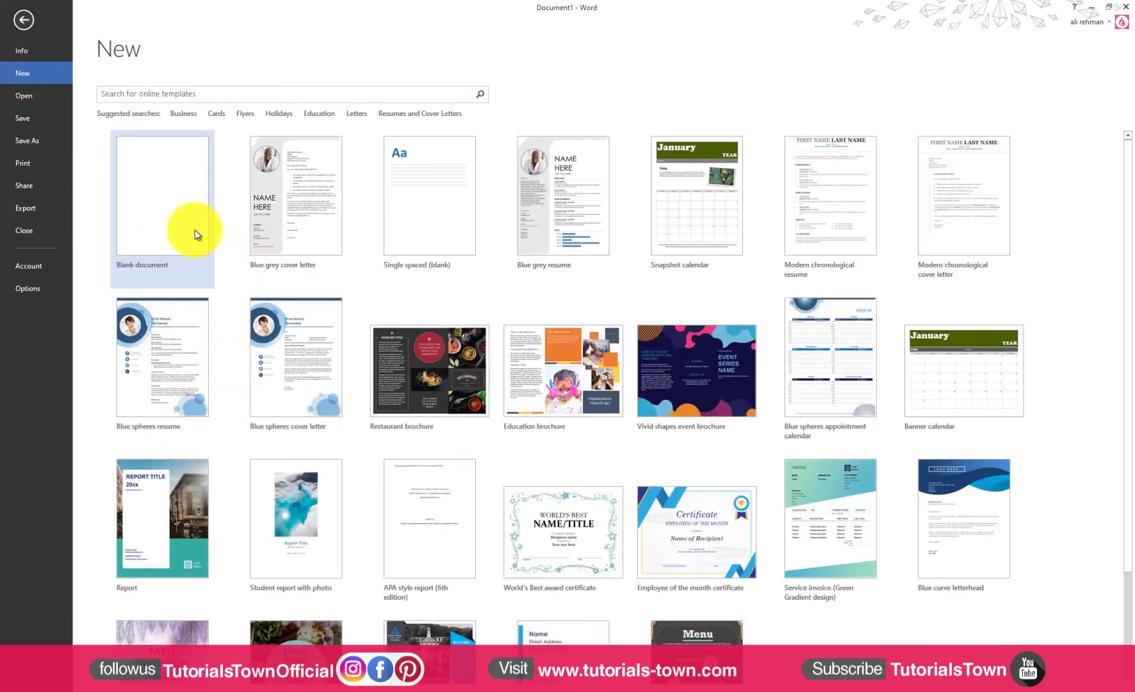
pyautogui.click(195, 230)
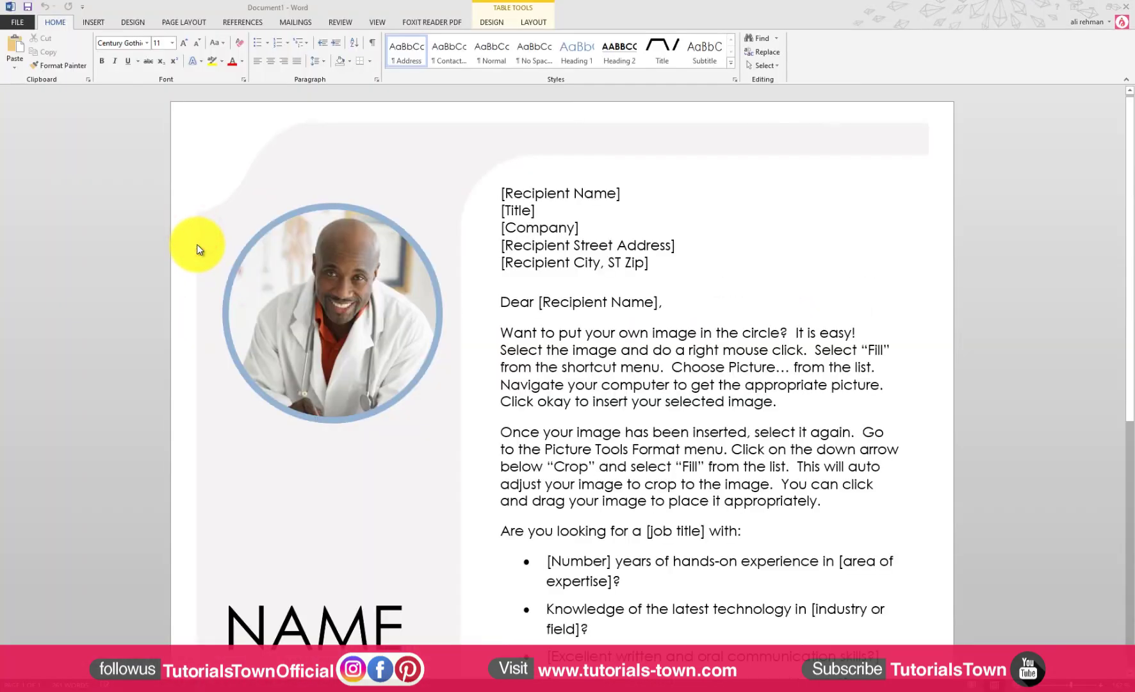
# - Create a blank document with Ctrl+N and turn on Windows Magnifier
pyautogui.hotkey('ctrl', 'n')
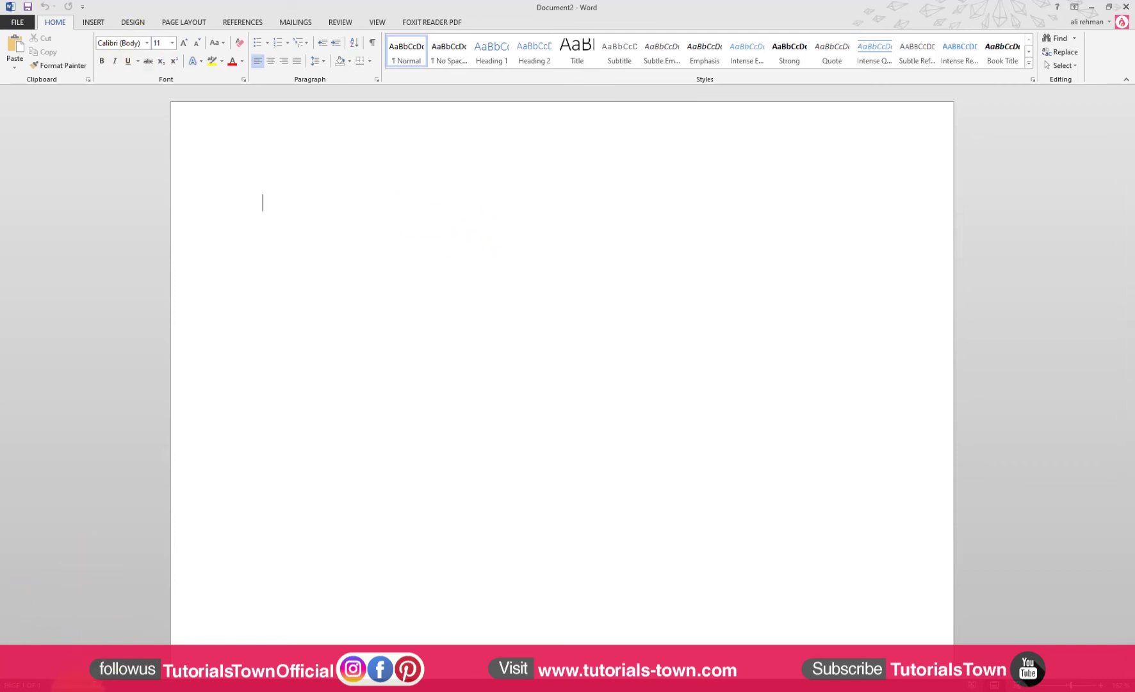
pyautogui.press('super+plus')
pyautogui.press('super+plus')
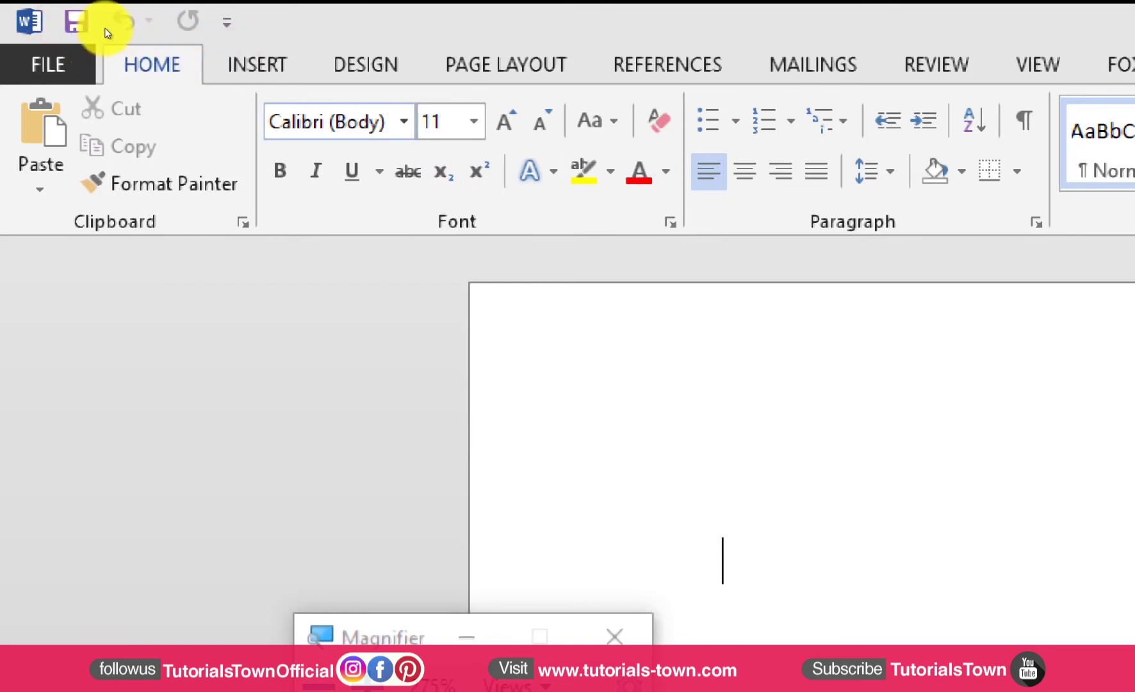
# - Switch the ribbon to PAGE LAYOUT and toggle it collapsed and expanded, ending fully shown
pyautogui.scroll(-1, 103, 24)
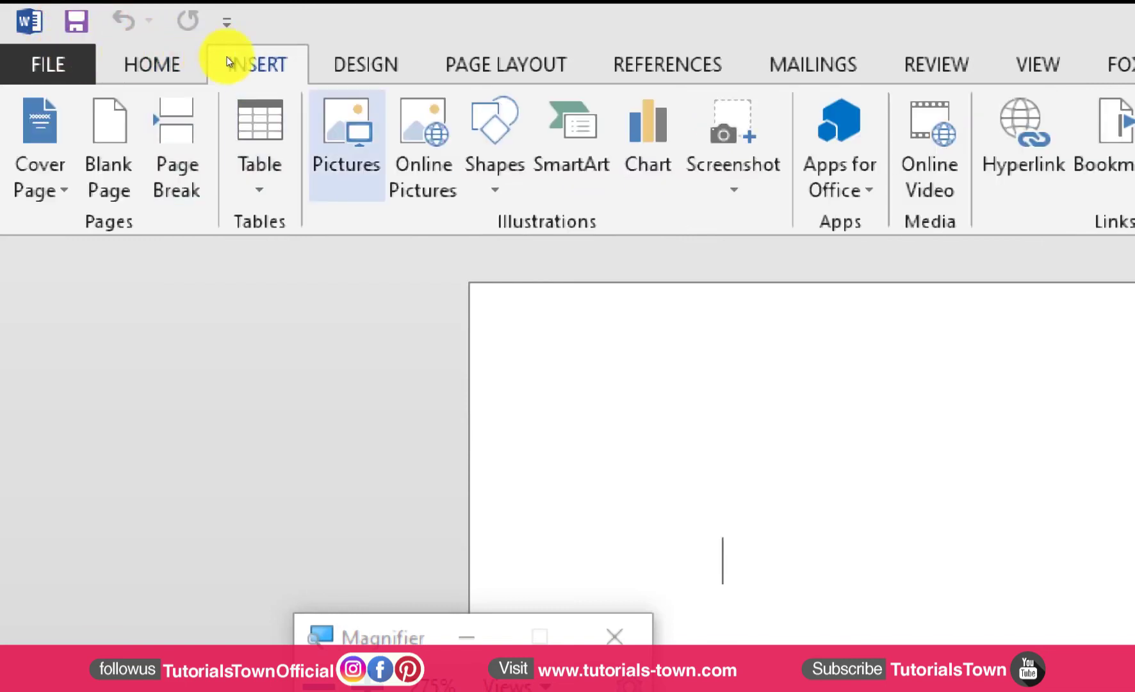
pyautogui.scroll(-1, 126, 21)
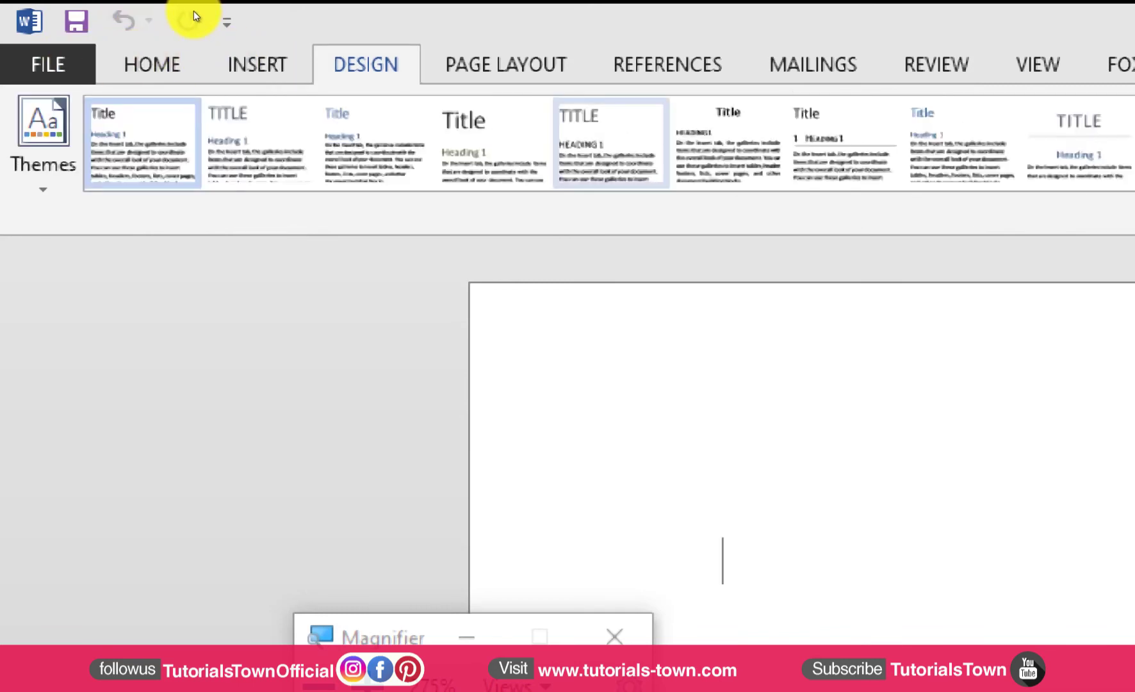
pyautogui.scroll(-1, 187, 21)
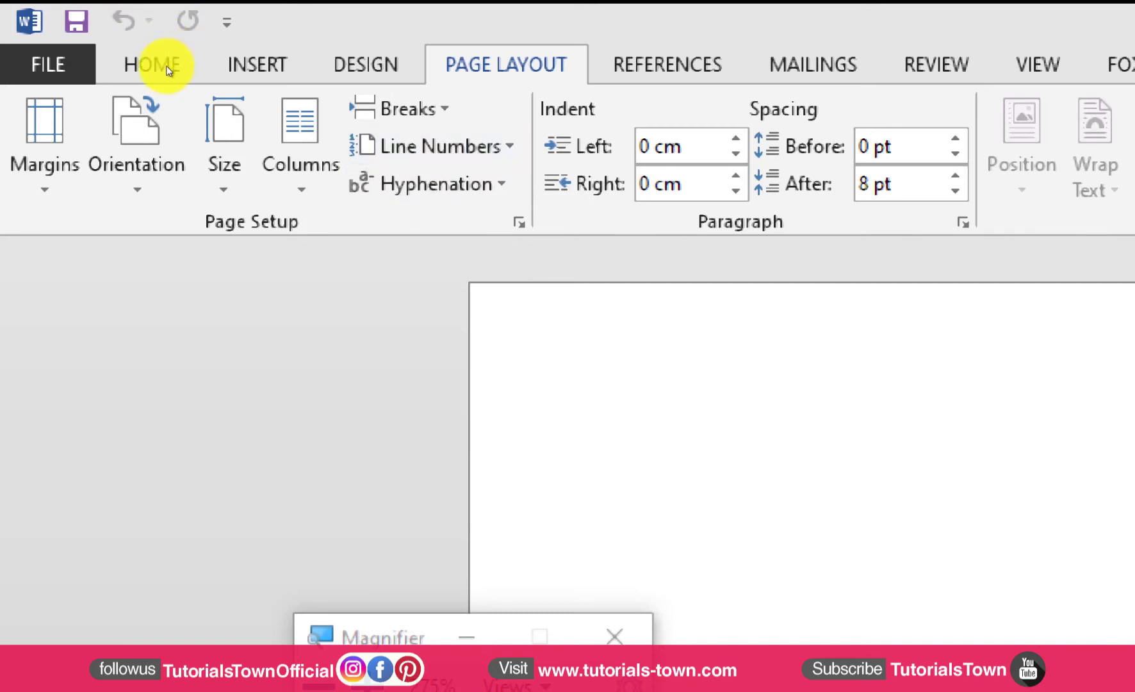
pyautogui.click(174, 19)
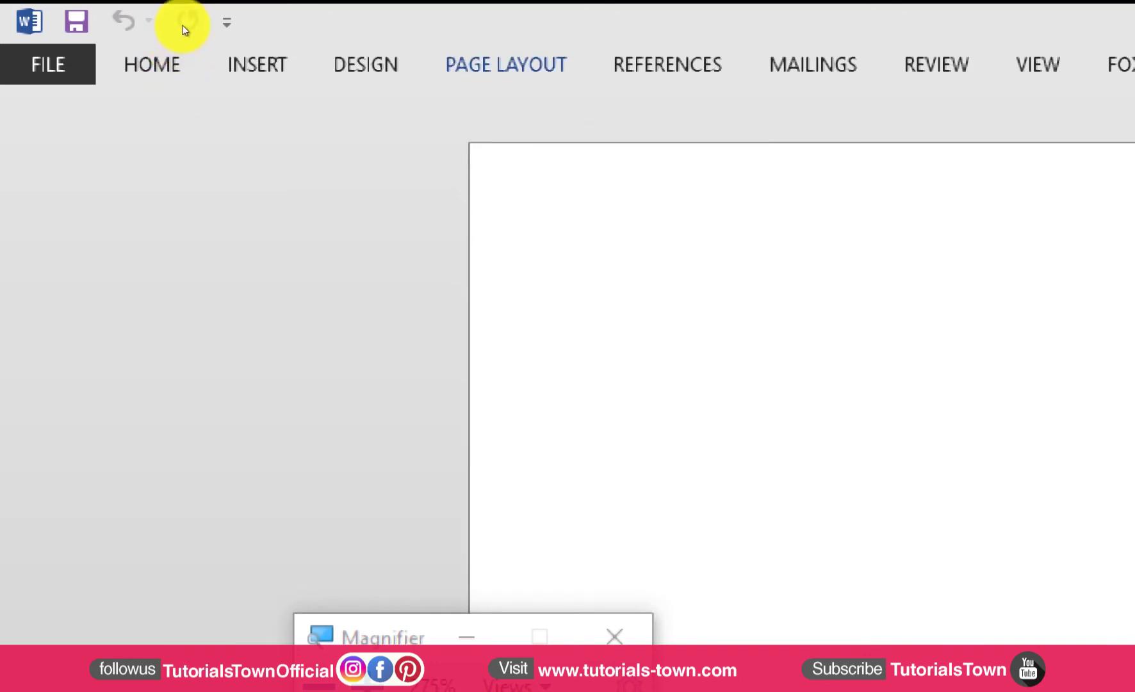
pyautogui.hotkey('ctrl', 'F1')
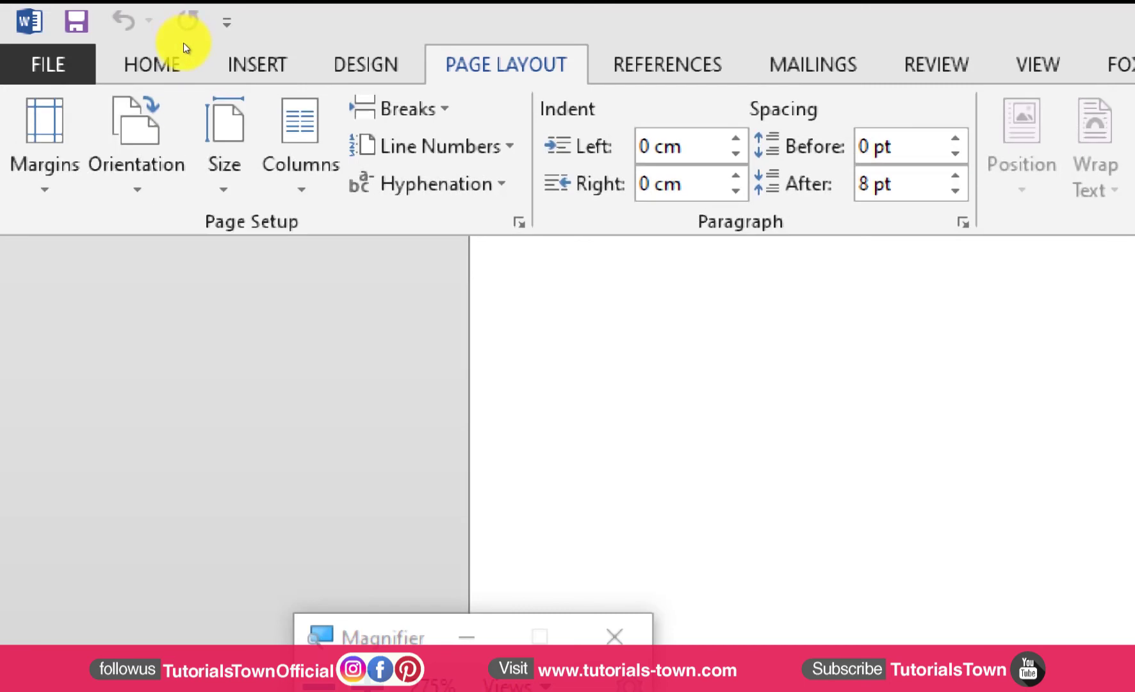
pyautogui.click(265, 154)
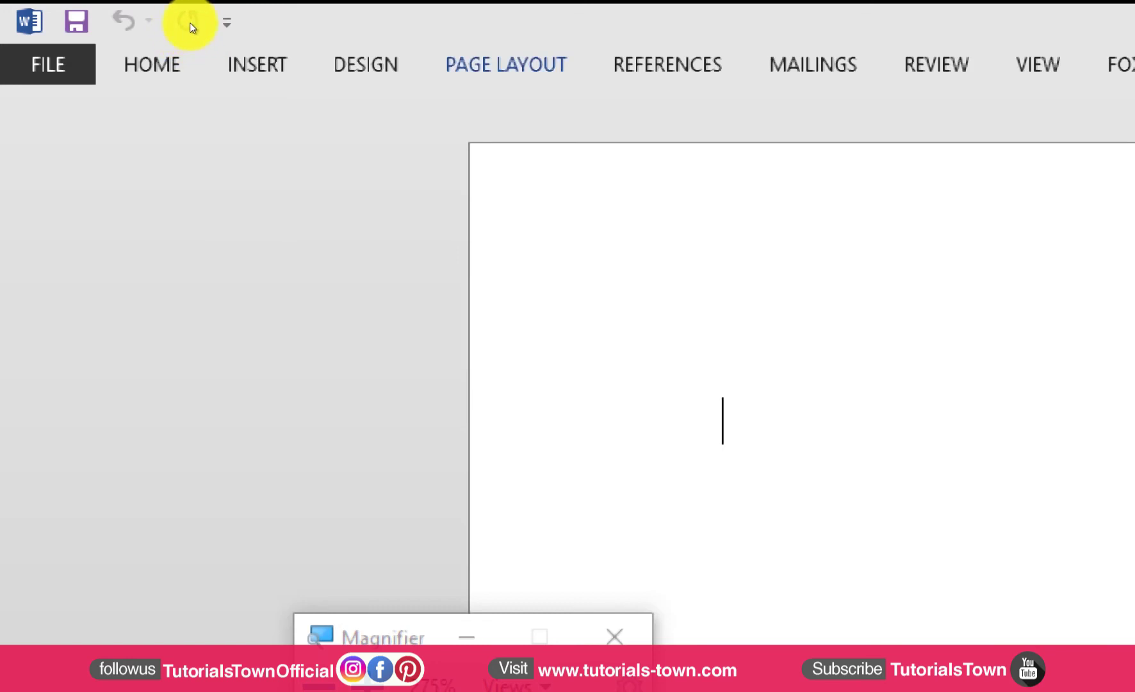
pyautogui.hotkey('ctrl', 'F1')
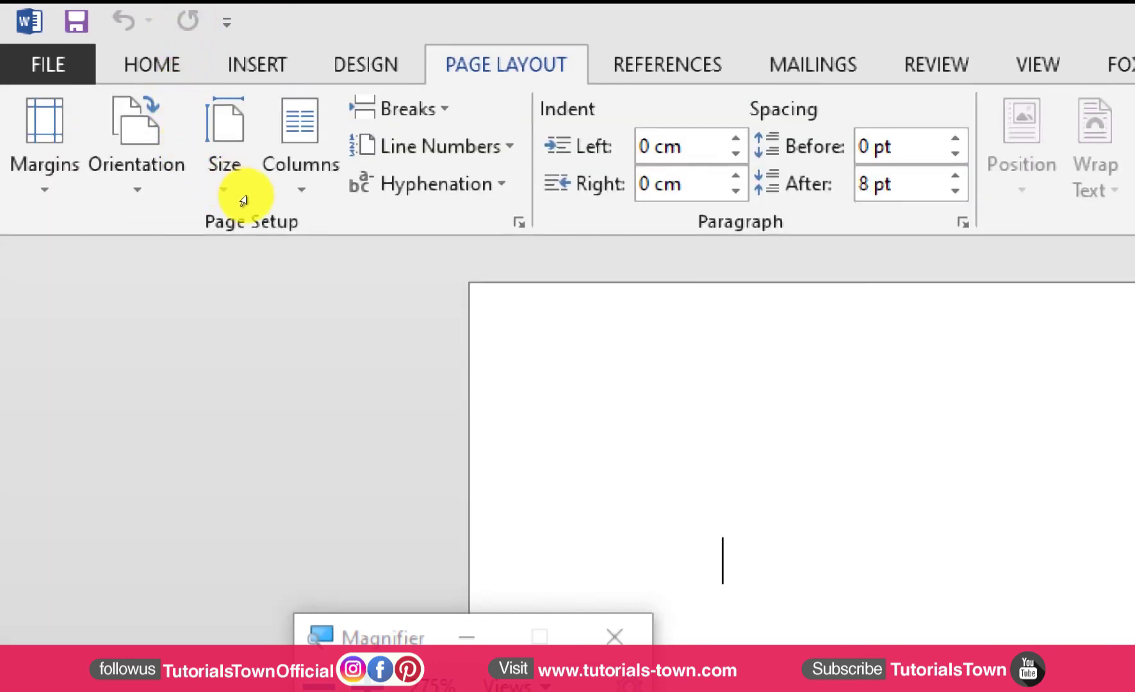
pyautogui.click(246, 194)
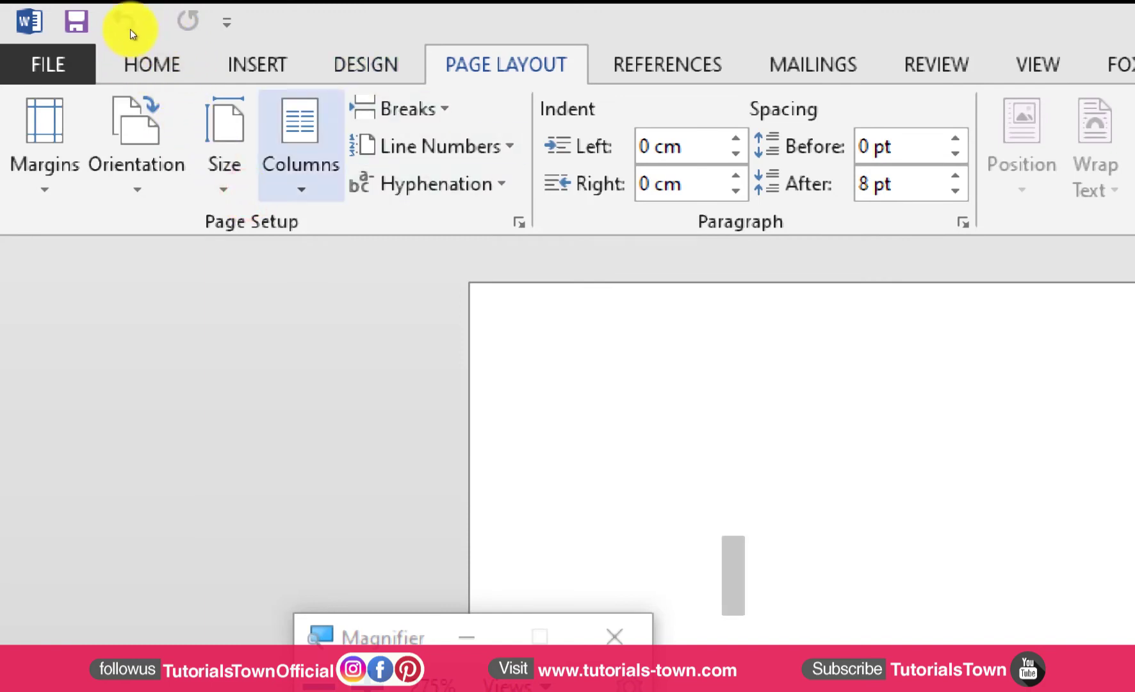
pyautogui.click(184, 23)
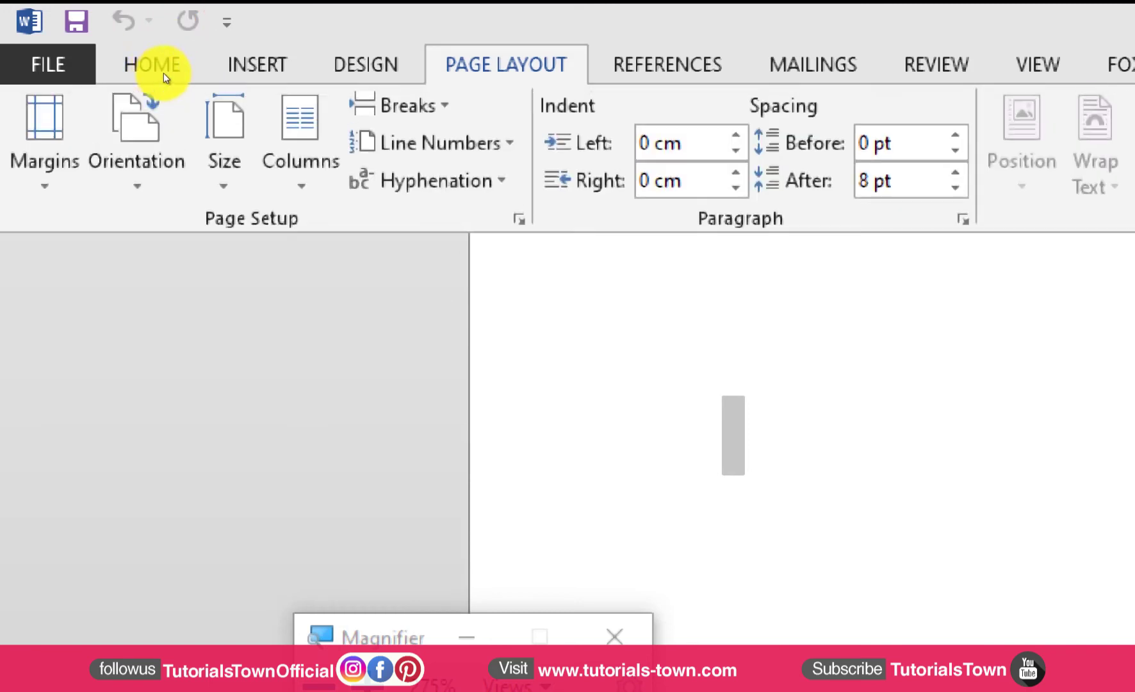
pyautogui.click(195, 23)
pyautogui.click(194, 24)
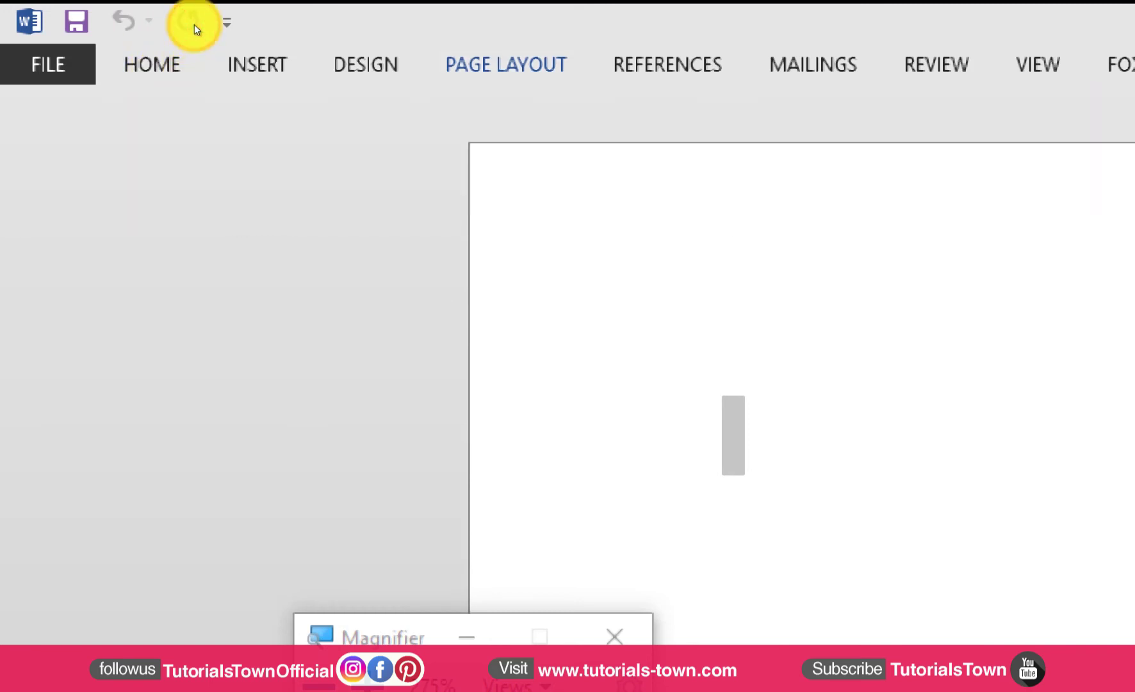
pyautogui.click(194, 24)
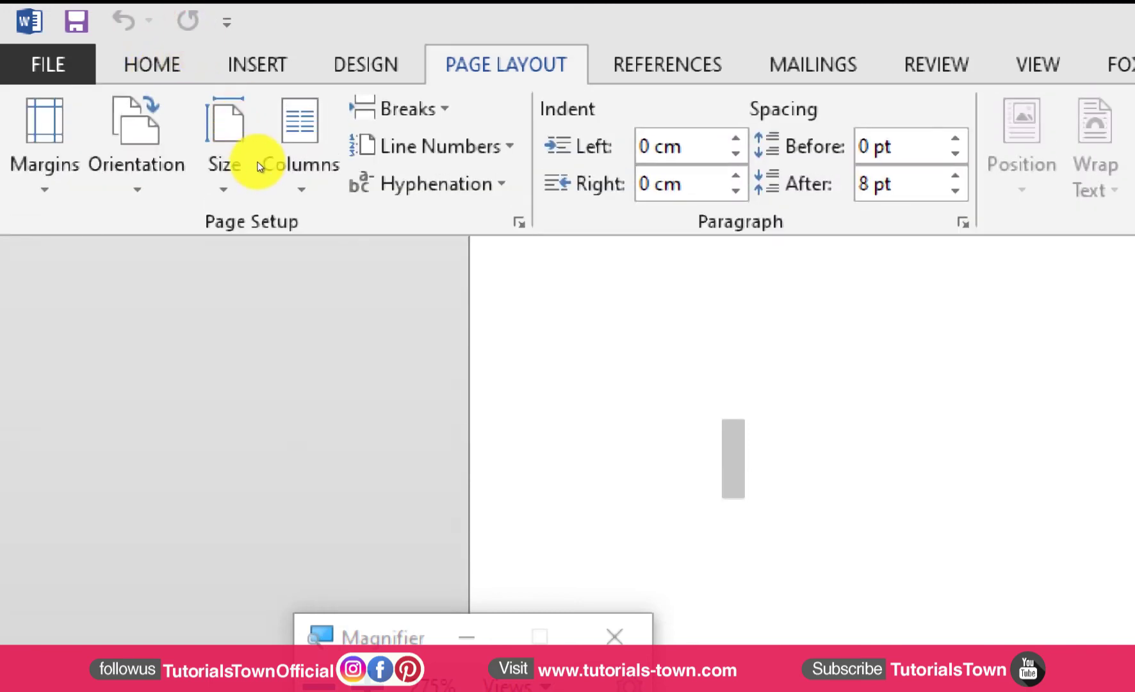
# - Return the screen to normal magnification and go to the view options
pyautogui.click(229, 237)
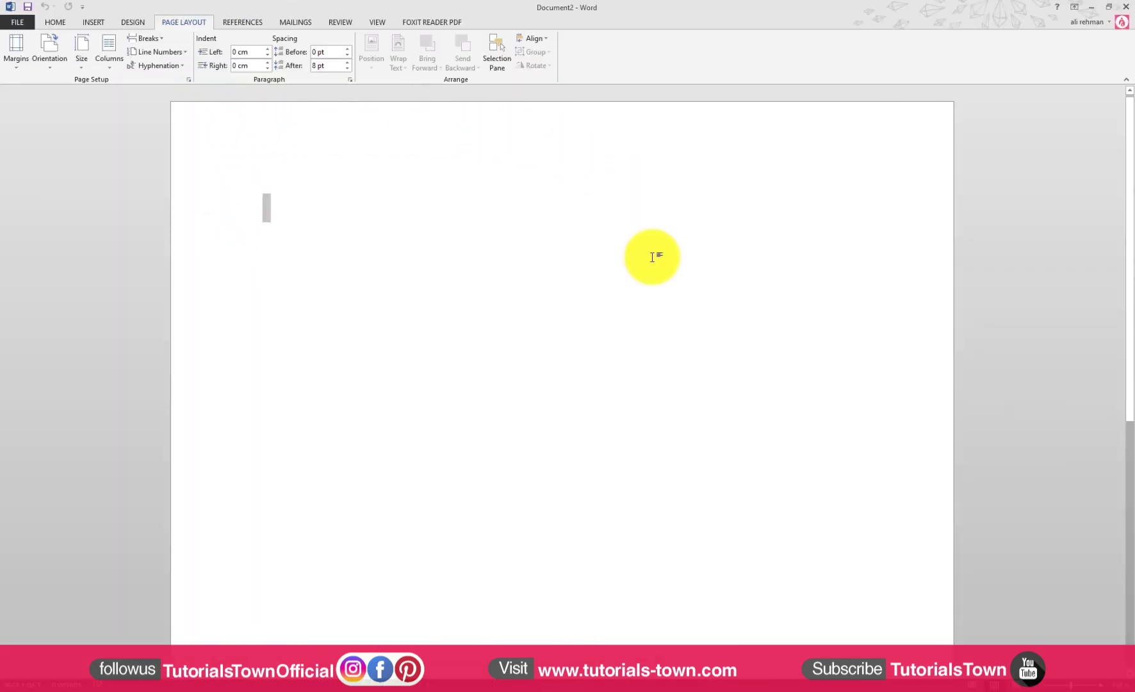
pyautogui.click(383, 96)
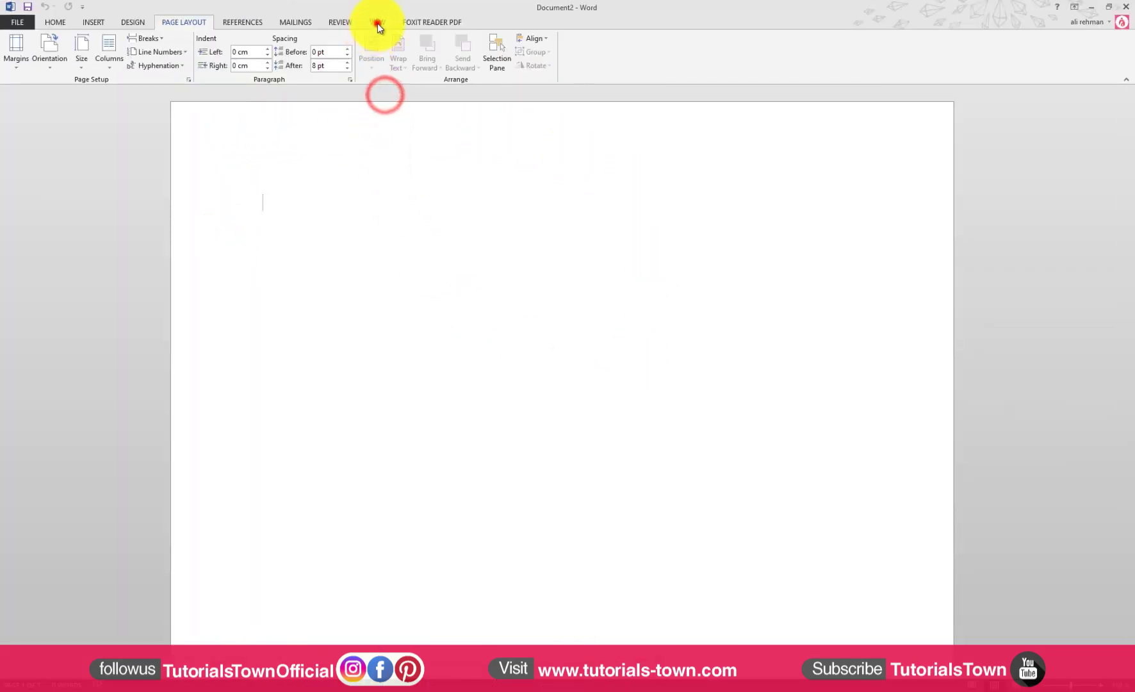
pyautogui.click(378, 23)
# - Tick Ruler in the VIEW tab's Show group so rulers frame the page
pyautogui.click(140, 37)
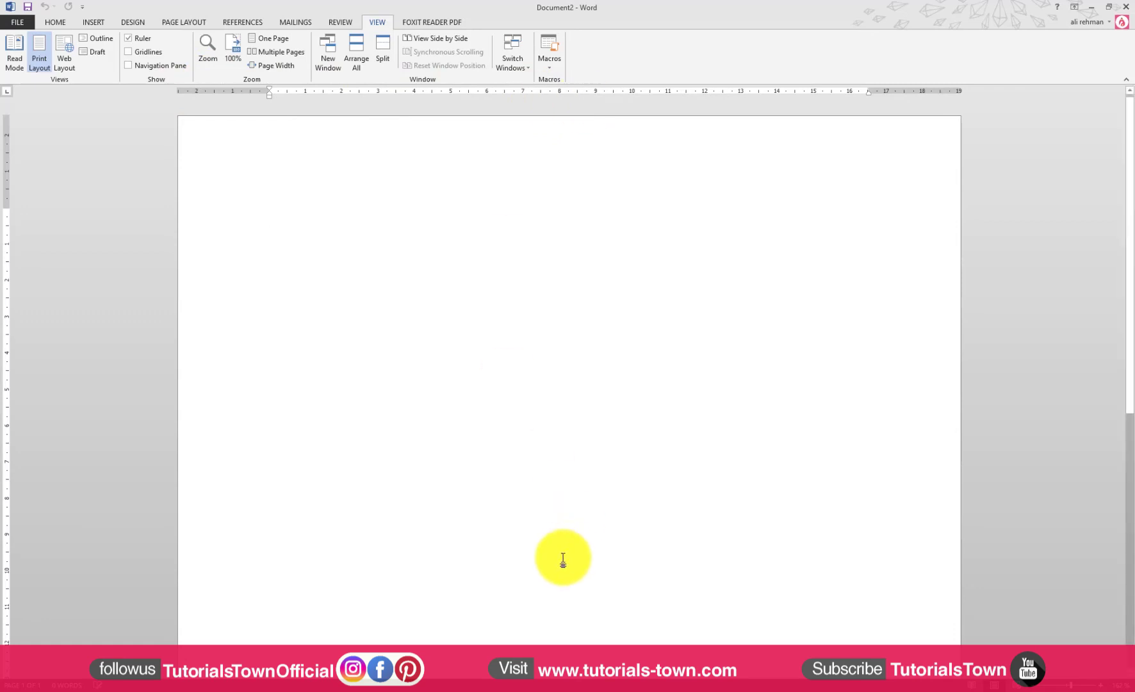
pyautogui.press('Escape')
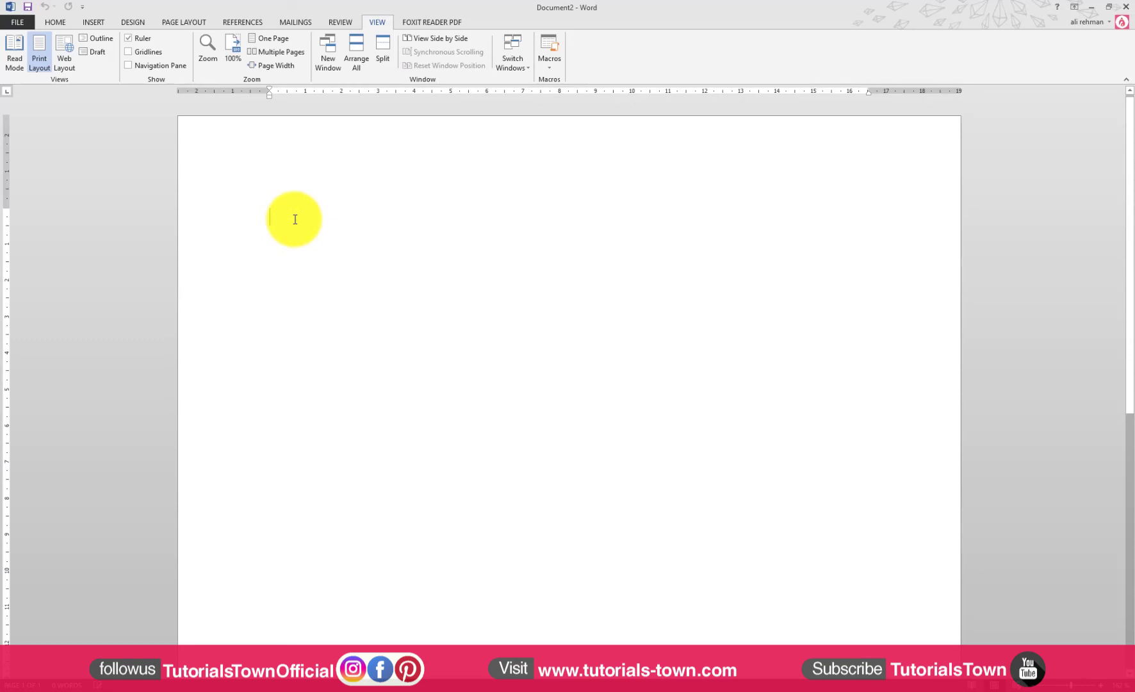
pyautogui.write('This is Sample')
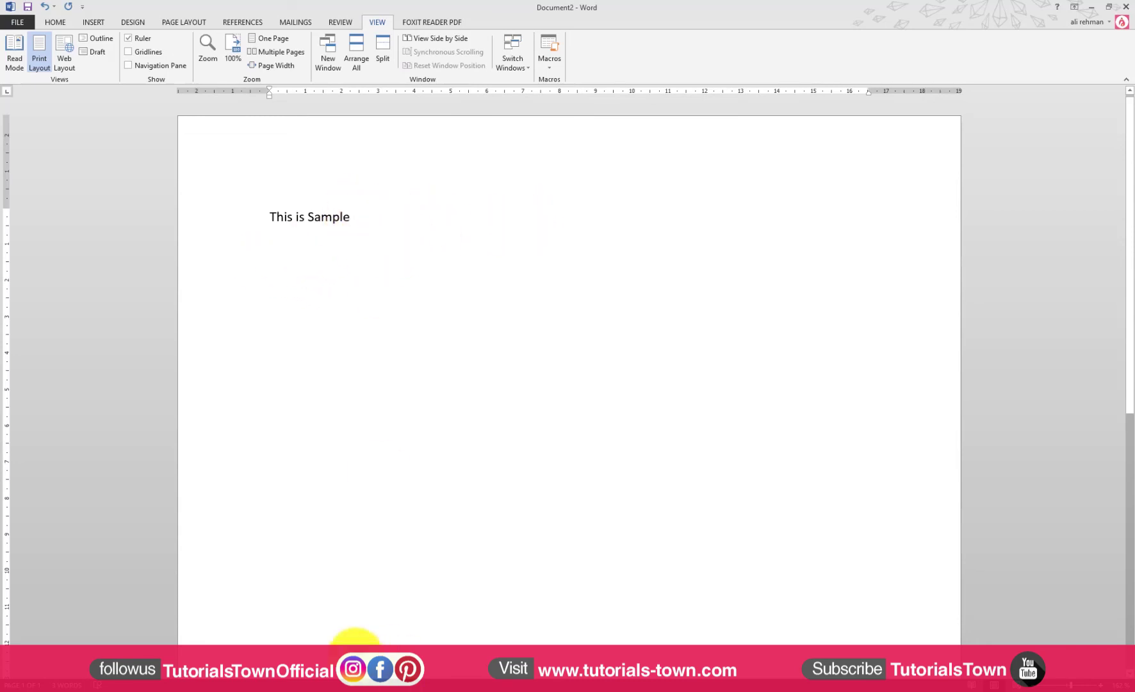
pyautogui.press('super+plus')
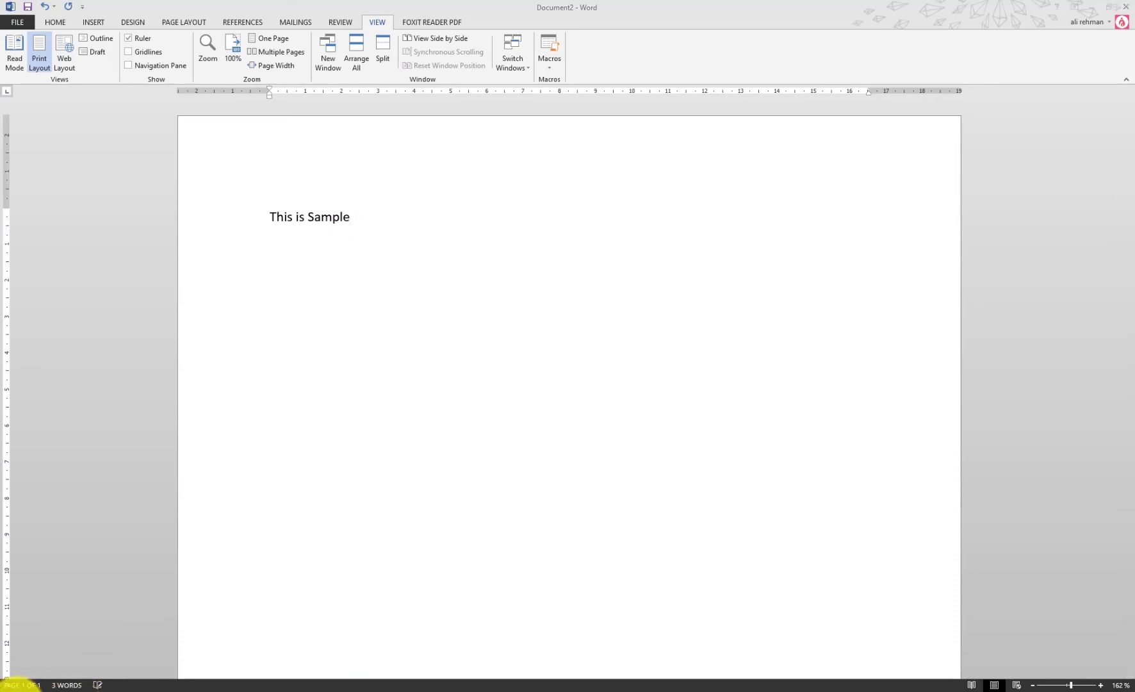
pyautogui.press('super+plus')
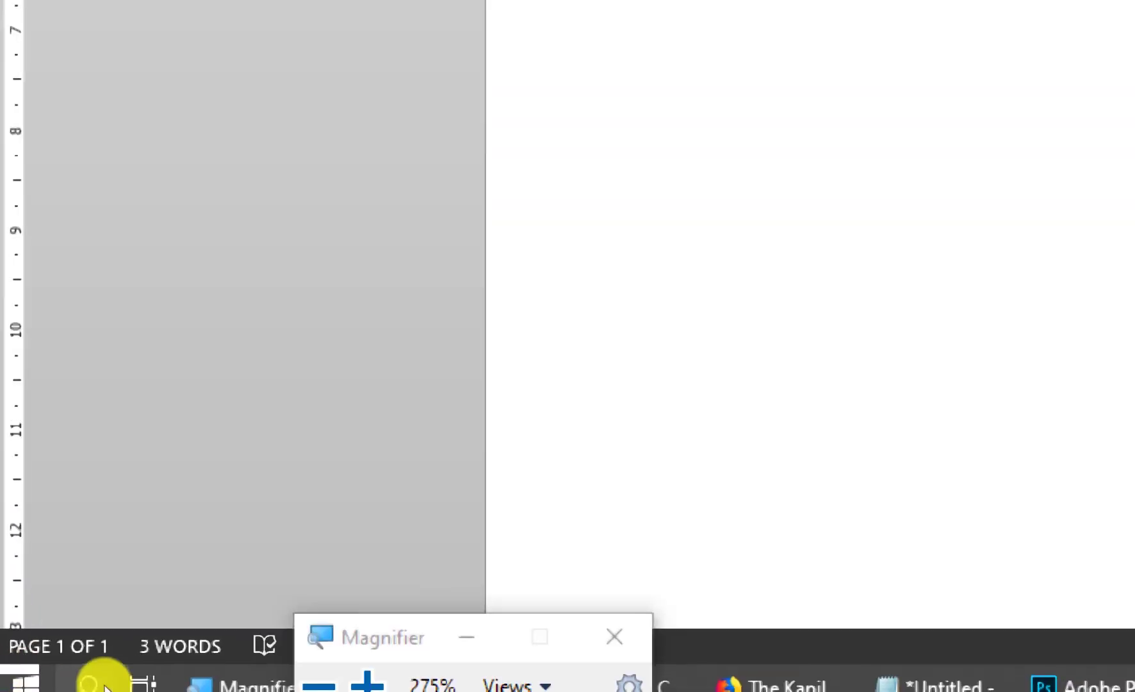
pyautogui.click(147, 679)
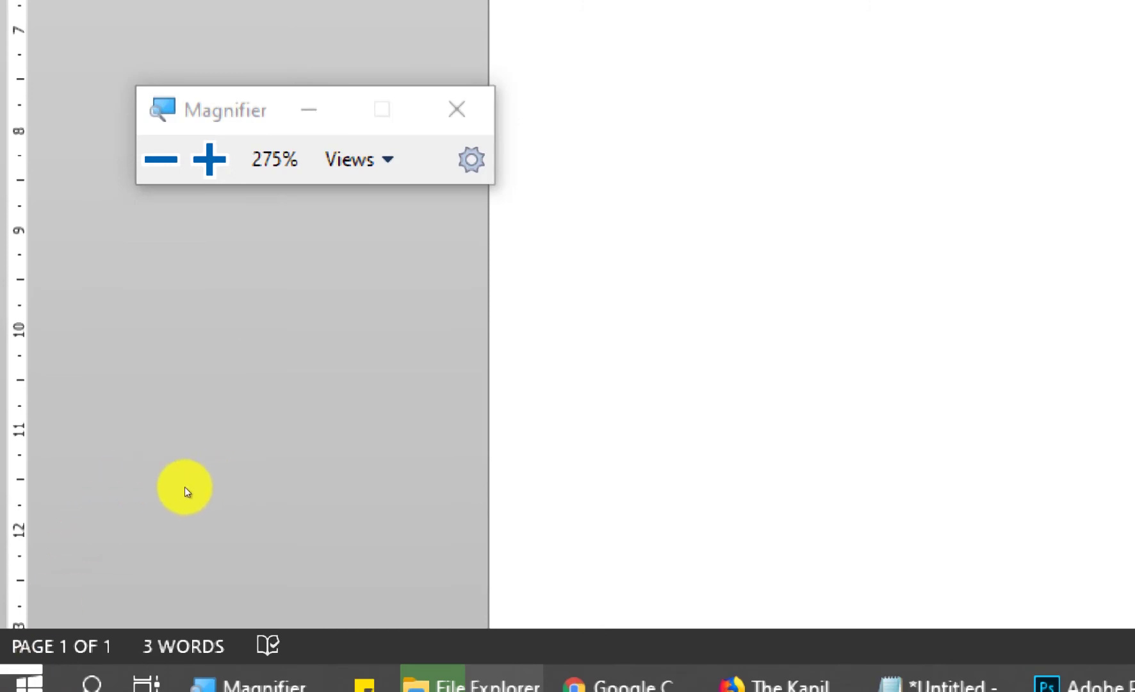
pyautogui.press('super+Escape')
# - Add empty lines after 'This is Sample' until the document reaches 12 pages, then scroll back to page 9
pyautogui.click(390, 224)
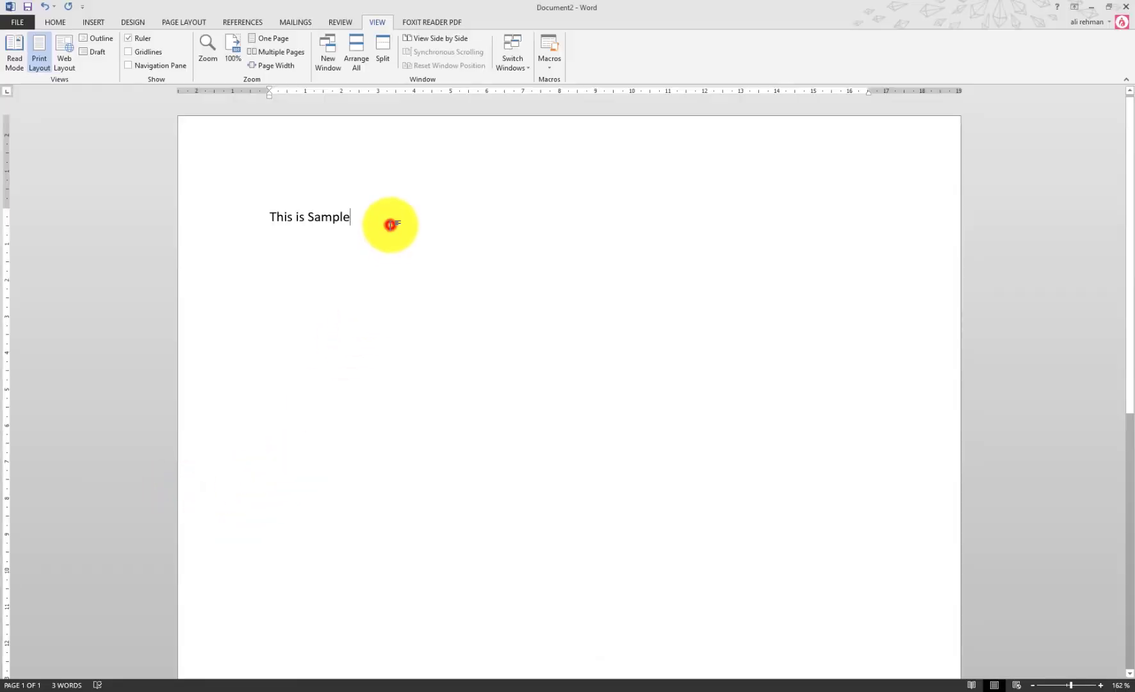
pyautogui.press('Return')
pyautogui.press('Return')
pyautogui.press('Return')
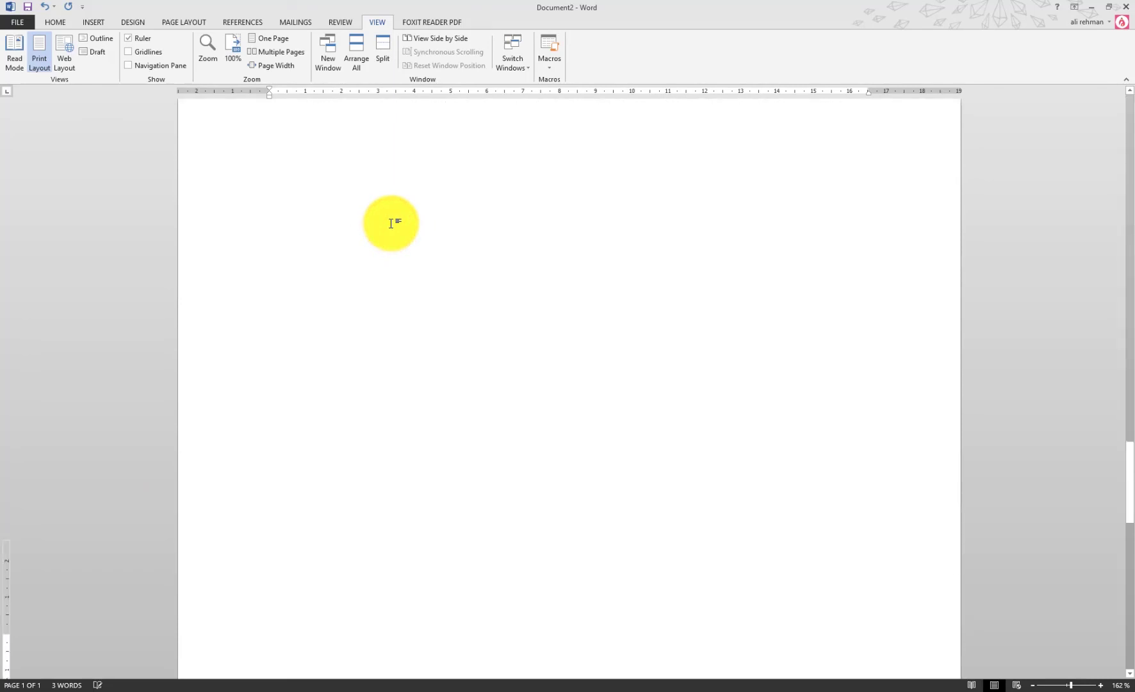
pyautogui.press('Return')
pyautogui.press('Return')
pyautogui.press('Return')
pyautogui.press('Return')
pyautogui.press('Return')
pyautogui.press('Return')
pyautogui.press('Return')
pyautogui.press('Return')
pyautogui.press('Return')
pyautogui.press('Return')
pyautogui.press('Return')
pyautogui.press('Return')
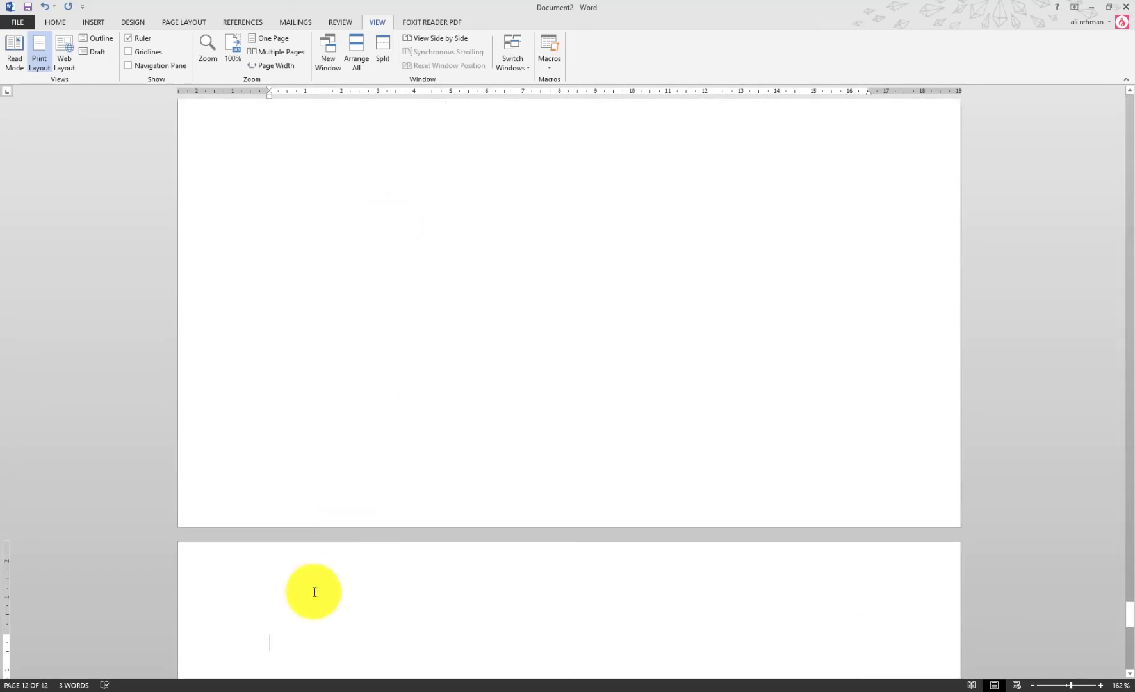
pyautogui.press('Return')
pyautogui.press('Return')
pyautogui.press('Return')
pyautogui.press('Return')
pyautogui.press('Return')
pyautogui.press('Return')
pyautogui.press('Return')
pyautogui.press('Return')
pyautogui.press('Return')
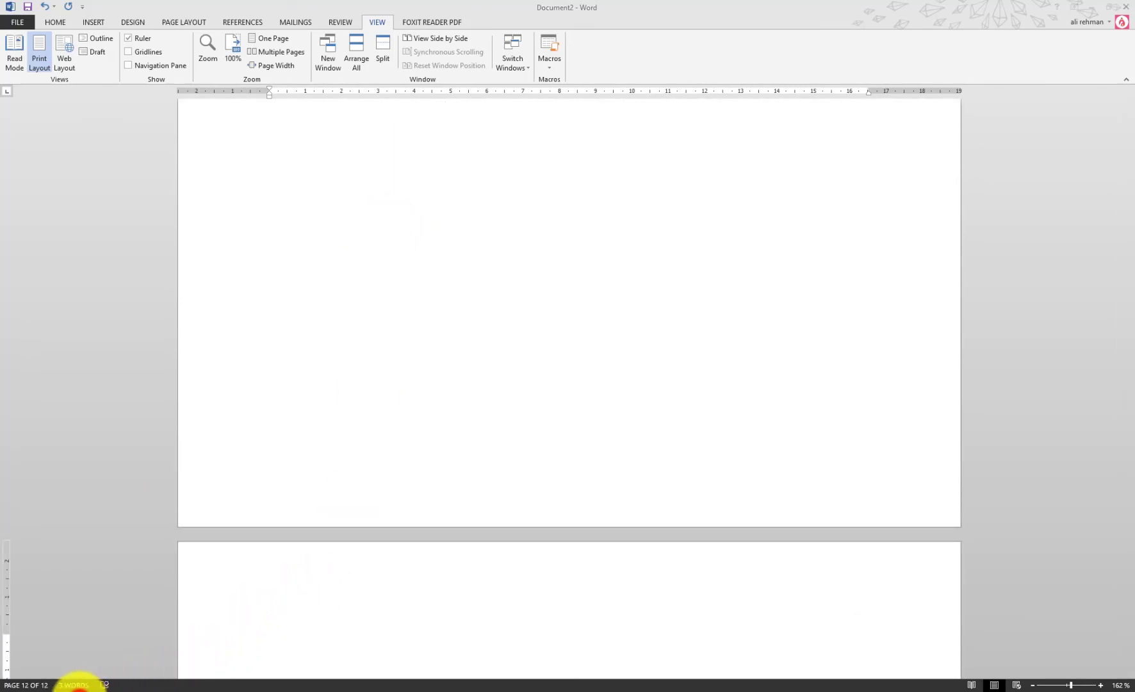
pyautogui.press('super+plus')
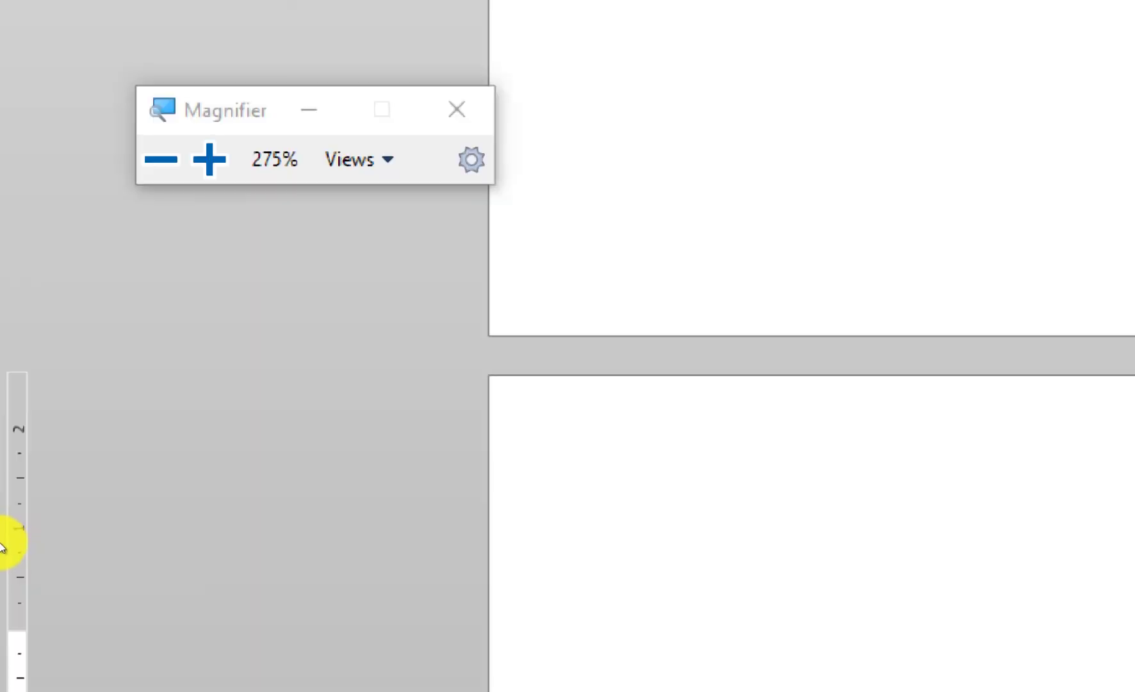
pyautogui.click(21, 683)
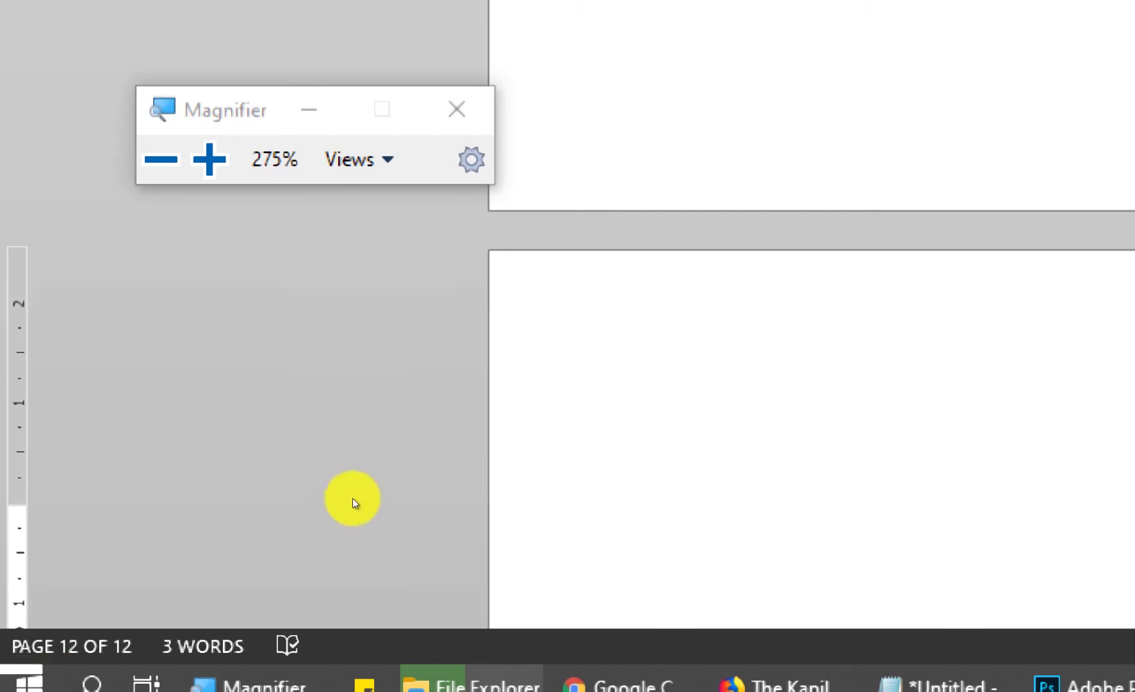
pyautogui.click(292, 498)
pyautogui.scroll(2, 292, 498)
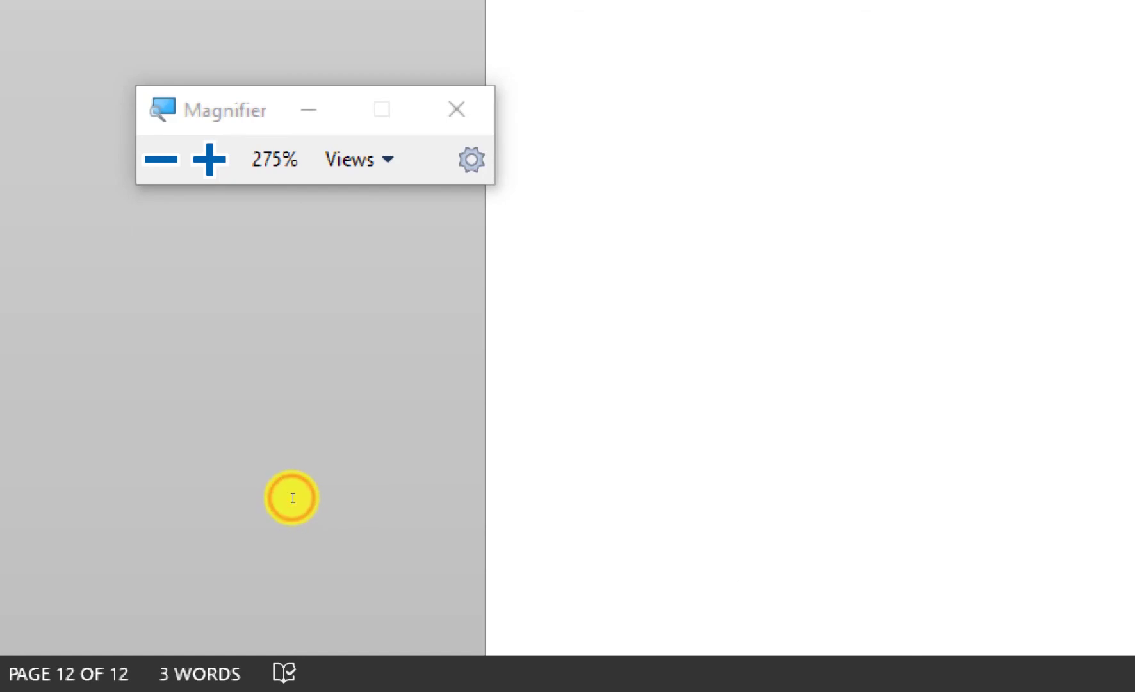
pyautogui.scroll(2, 291, 505)
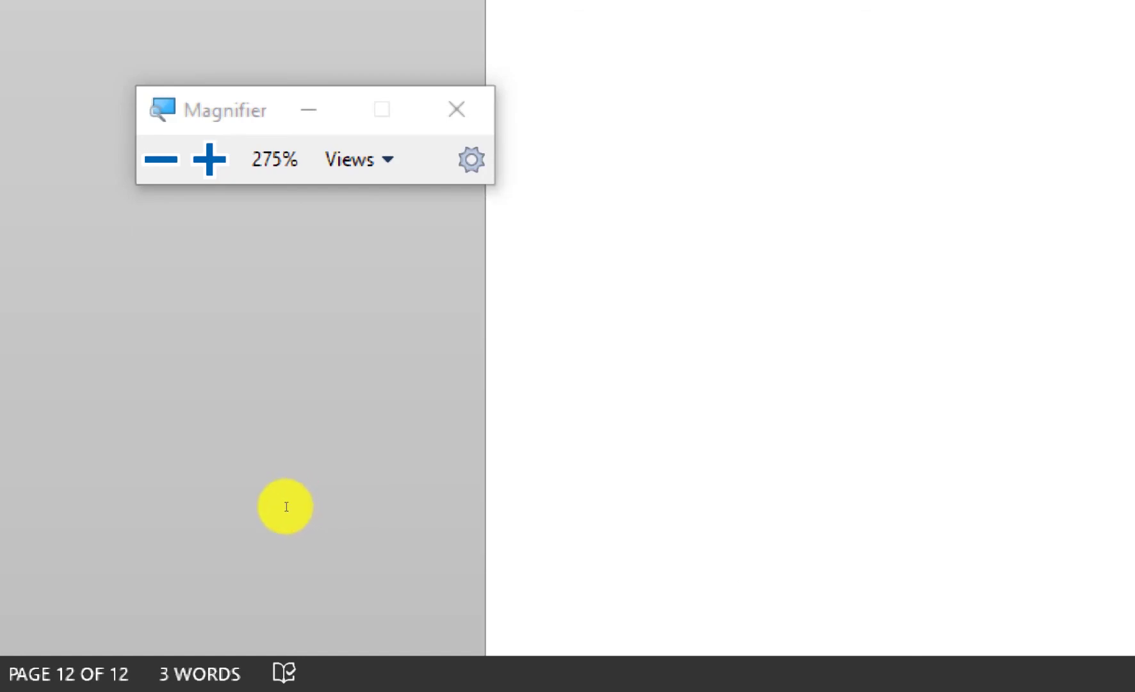
pyautogui.click(290, 505)
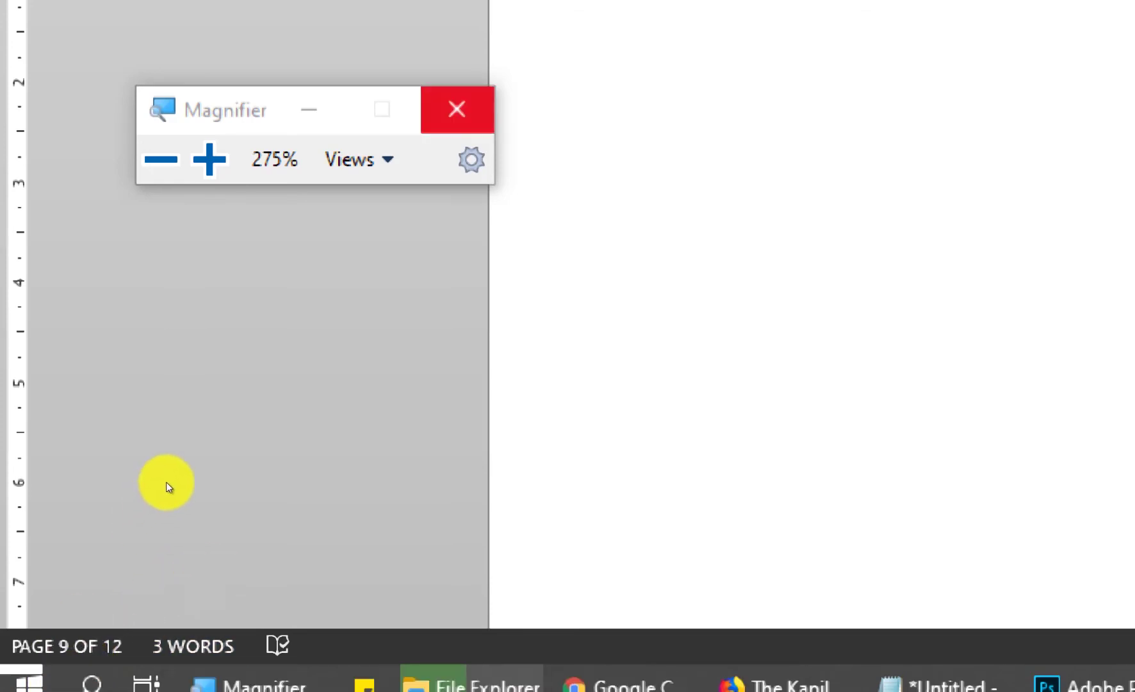
# - Jump to the top and add ' text' after 'Sample' so line one reads 'This is Sample text'
pyautogui.click(165, 487)
pyautogui.hotkey('ctrl', 'Home')
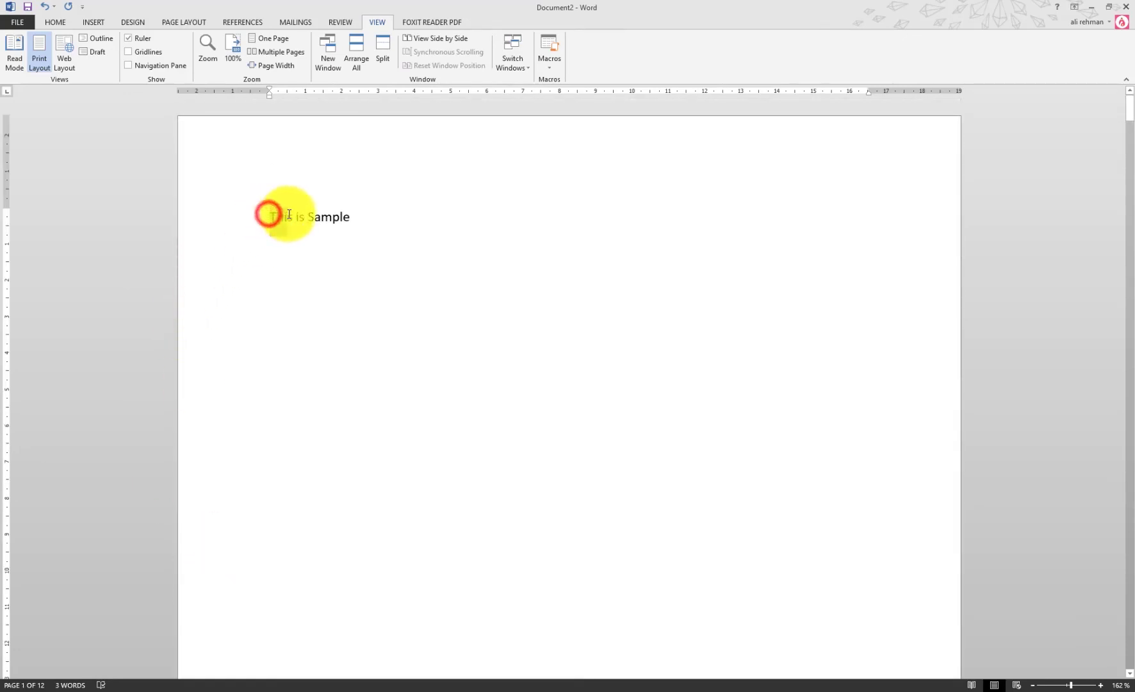
pyautogui.moveTo(269, 214); pyautogui.dragTo(367, 217)
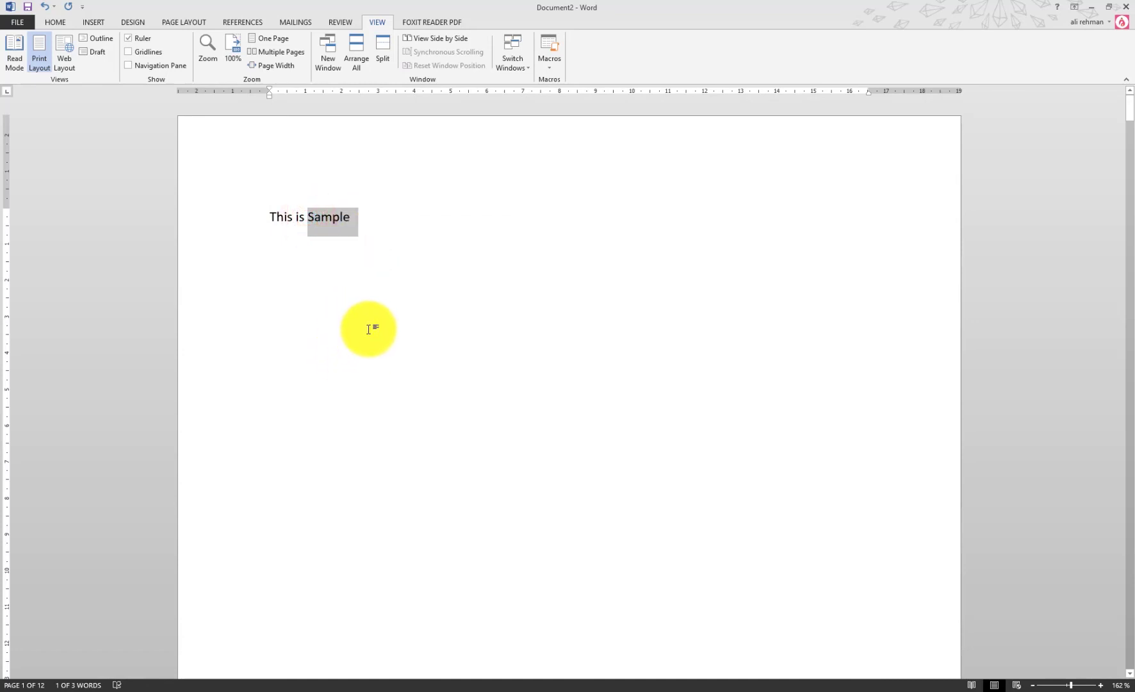
pyautogui.click(362, 222)
pyautogui.write('text')
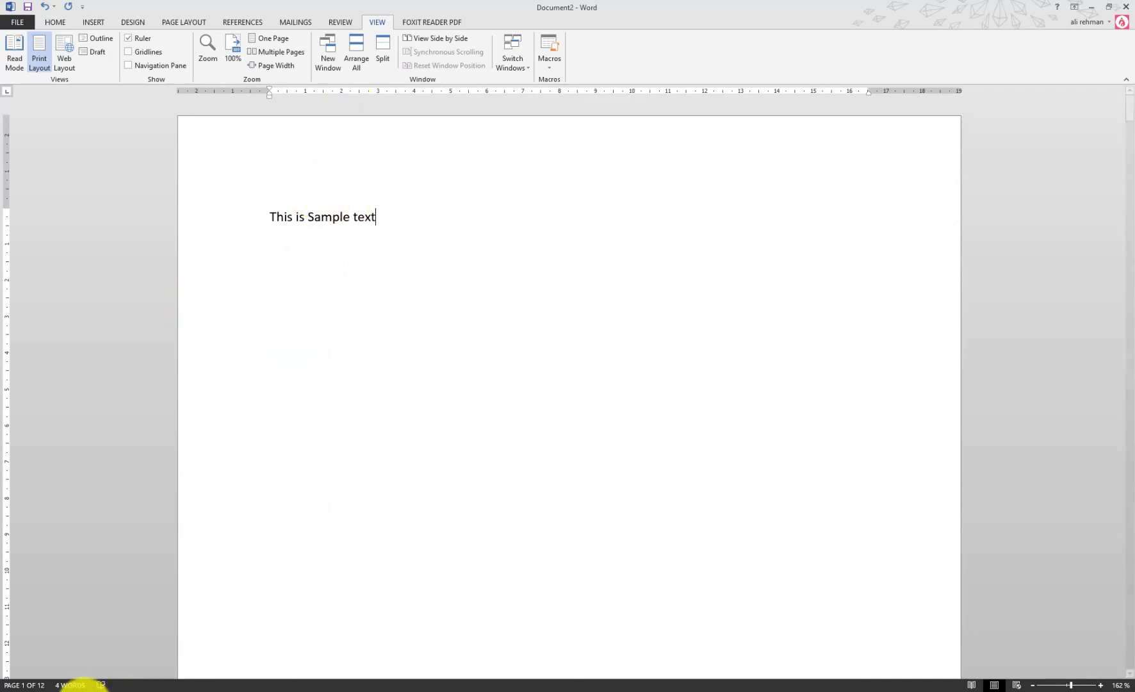
pyautogui.press('super+plus')
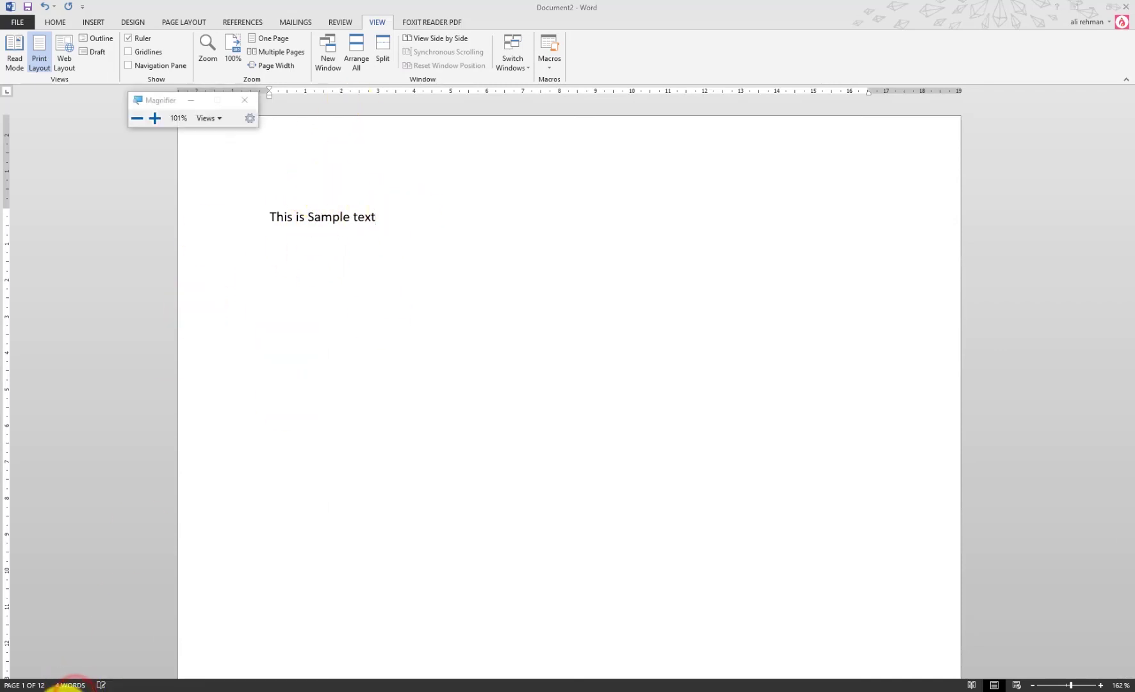
pyautogui.press('super+plus')
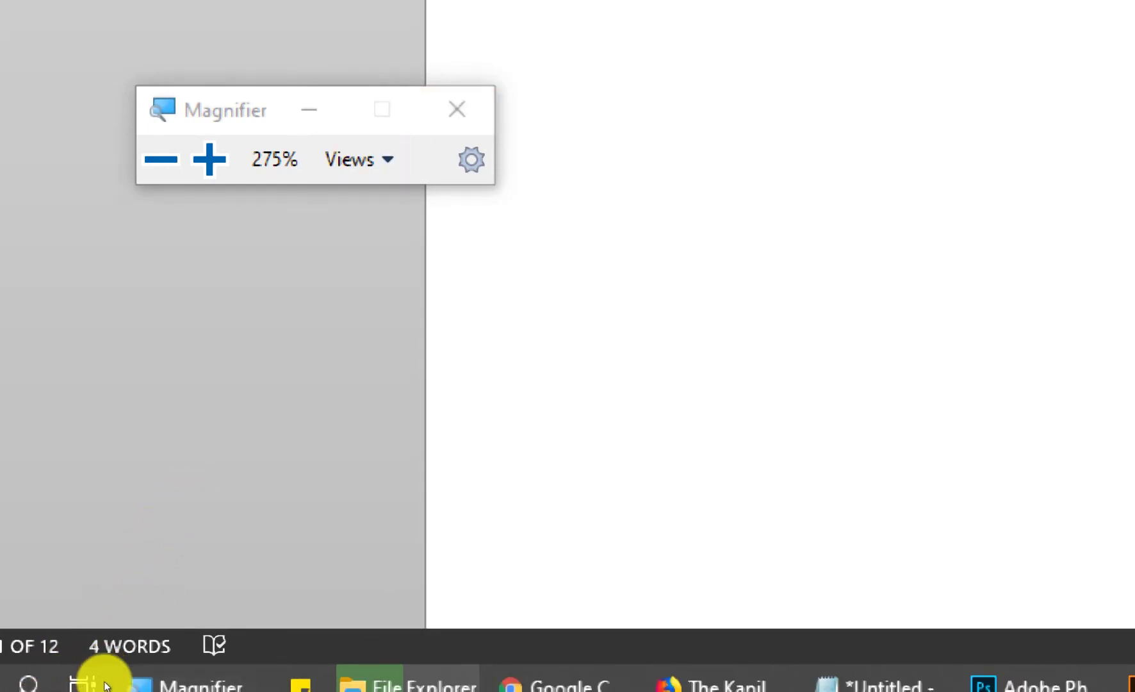
pyautogui.click(198, 469)
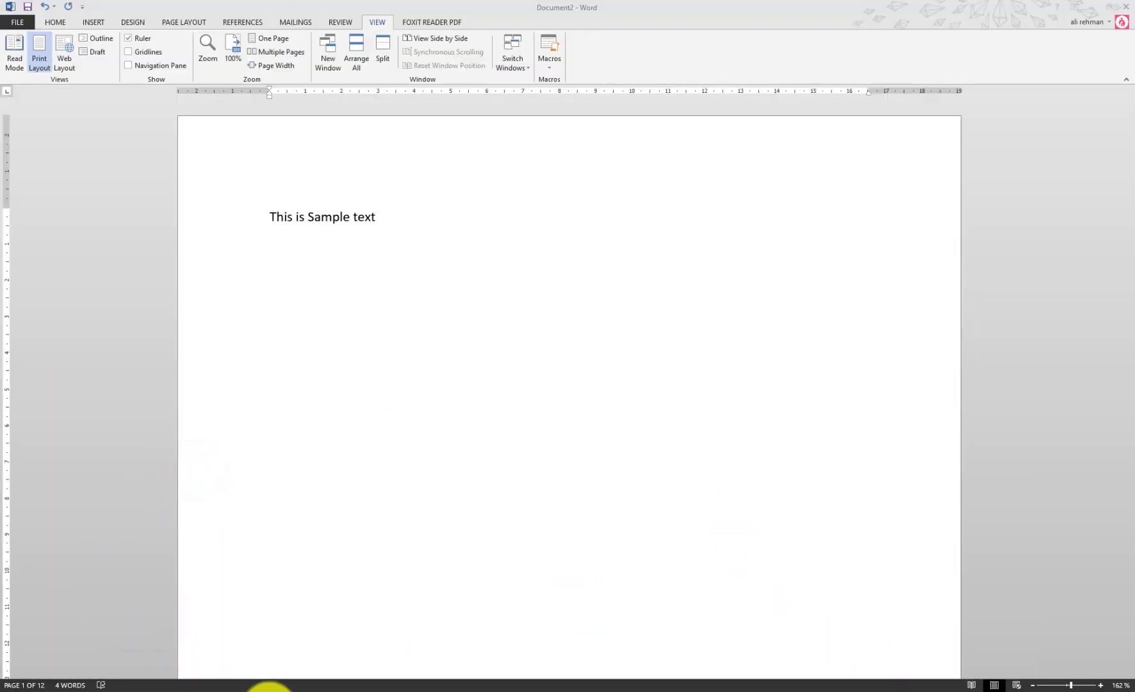
# - Zoom the document to 100%, 268%, 77% and 33%, then settle at about 71%
pyautogui.press('super+plus')
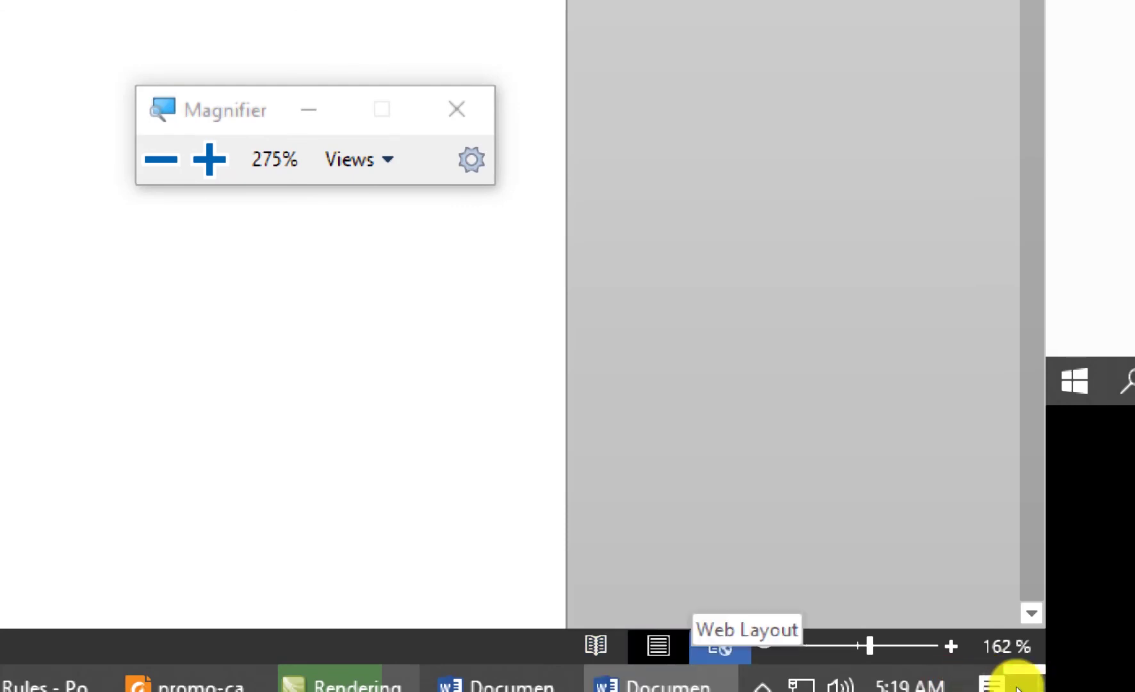
pyautogui.moveTo(1019, 686); pyautogui.dragTo(1079, 688)
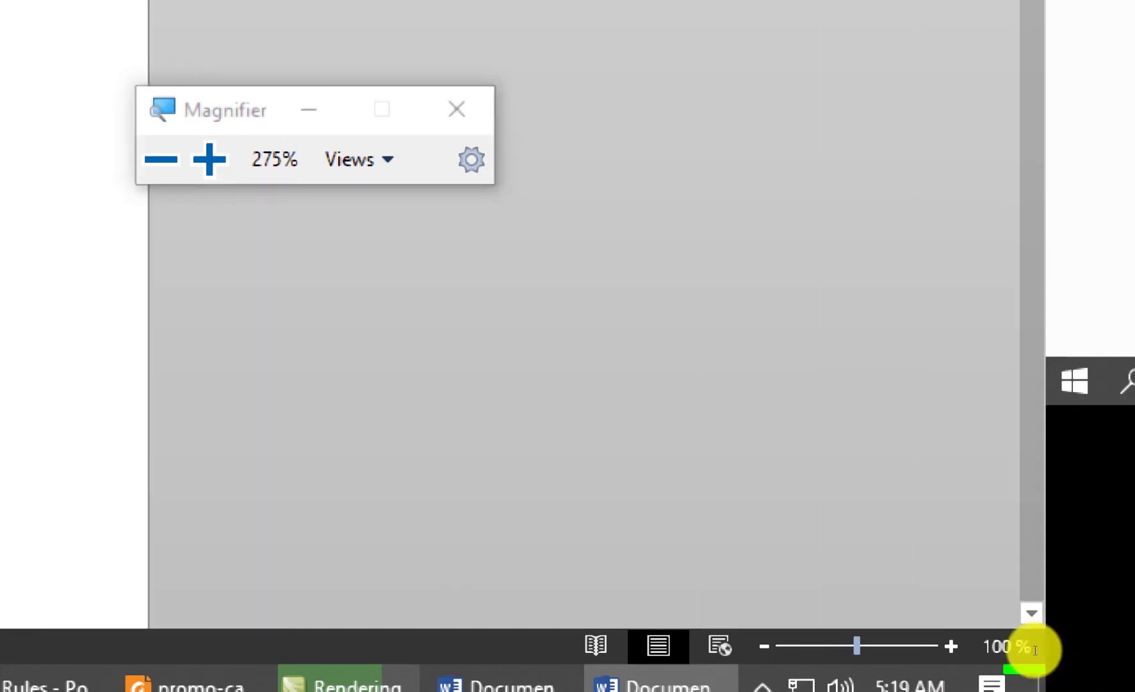
pyautogui.moveTo(1079, 689); pyautogui.dragTo(881, 418)
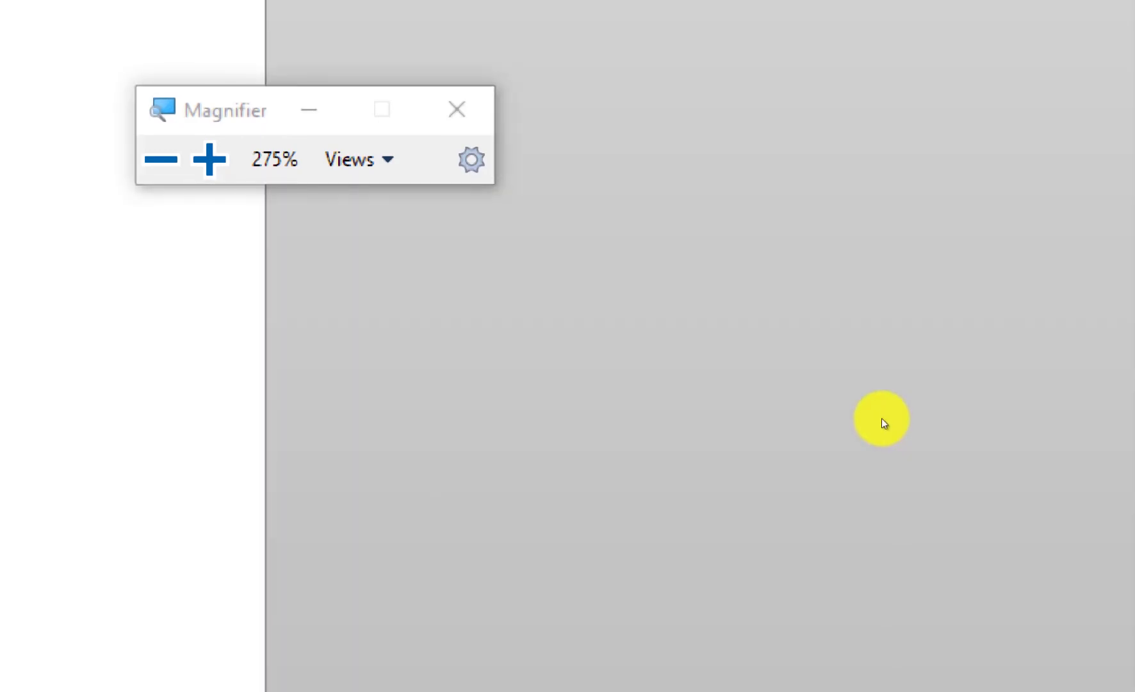
pyautogui.click(881, 424)
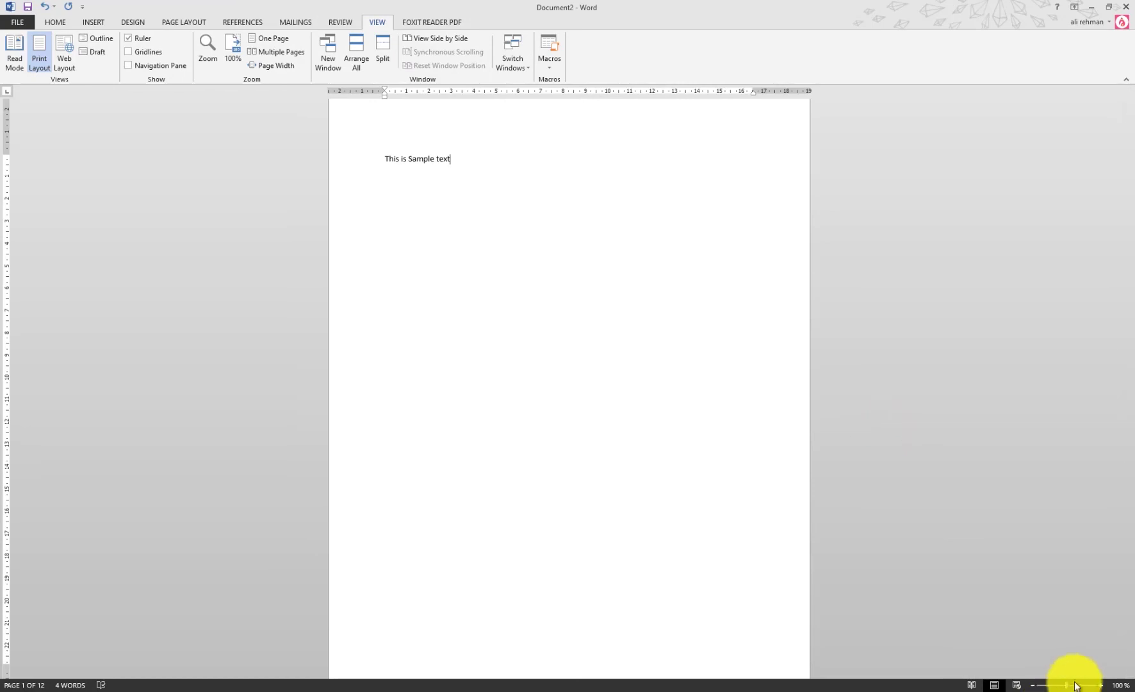
pyautogui.moveTo(1069, 684); pyautogui.dragTo(1073, 686)
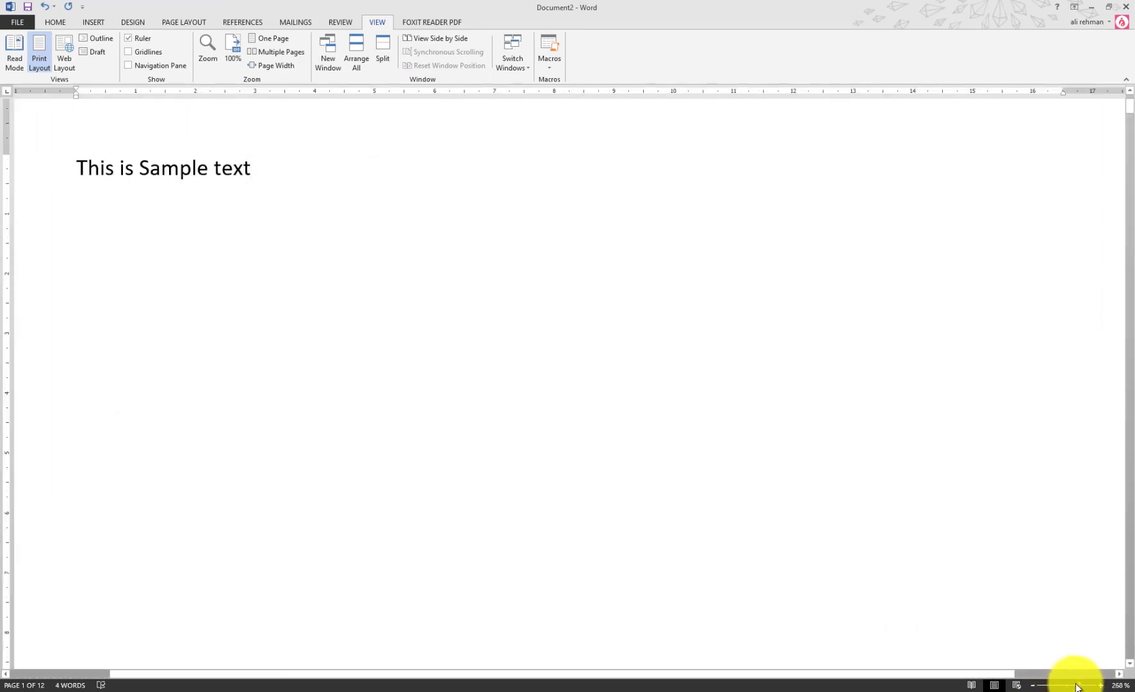
pyautogui.moveTo(1076, 687); pyautogui.dragTo(1032, 687)
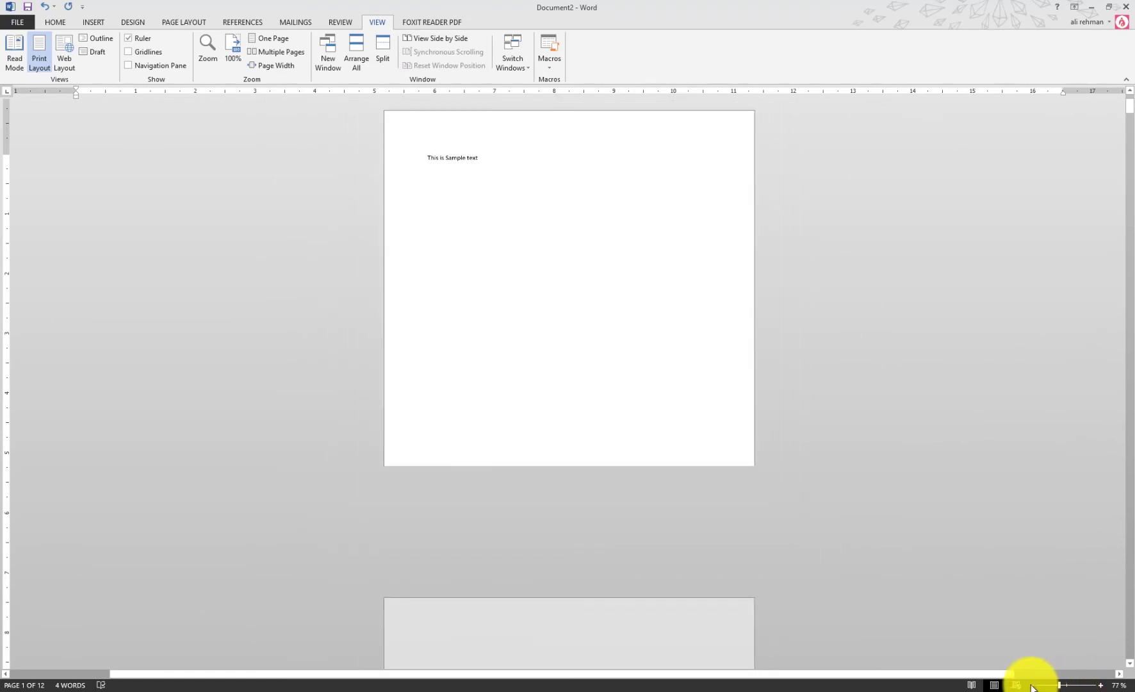
pyautogui.click(1040, 687)
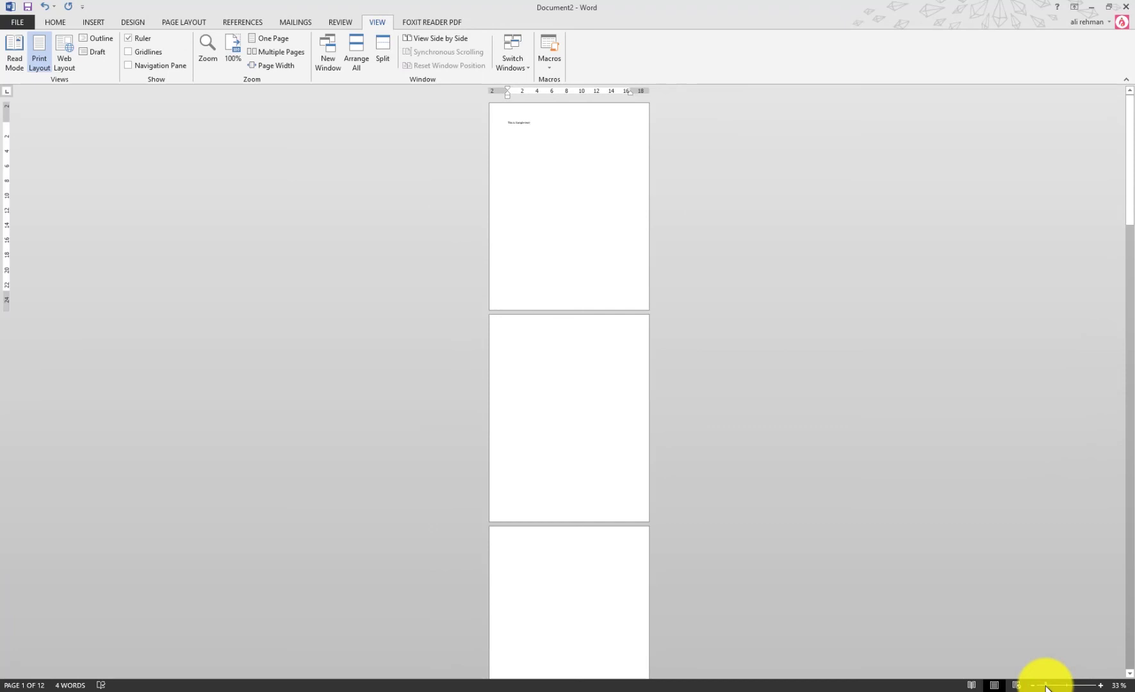
pyautogui.moveTo(1046, 687)
pyautogui.mouseDown()
pyautogui.moveTo(1080, 685)
pyautogui.moveTo(1057, 686)
pyautogui.mouseUp()
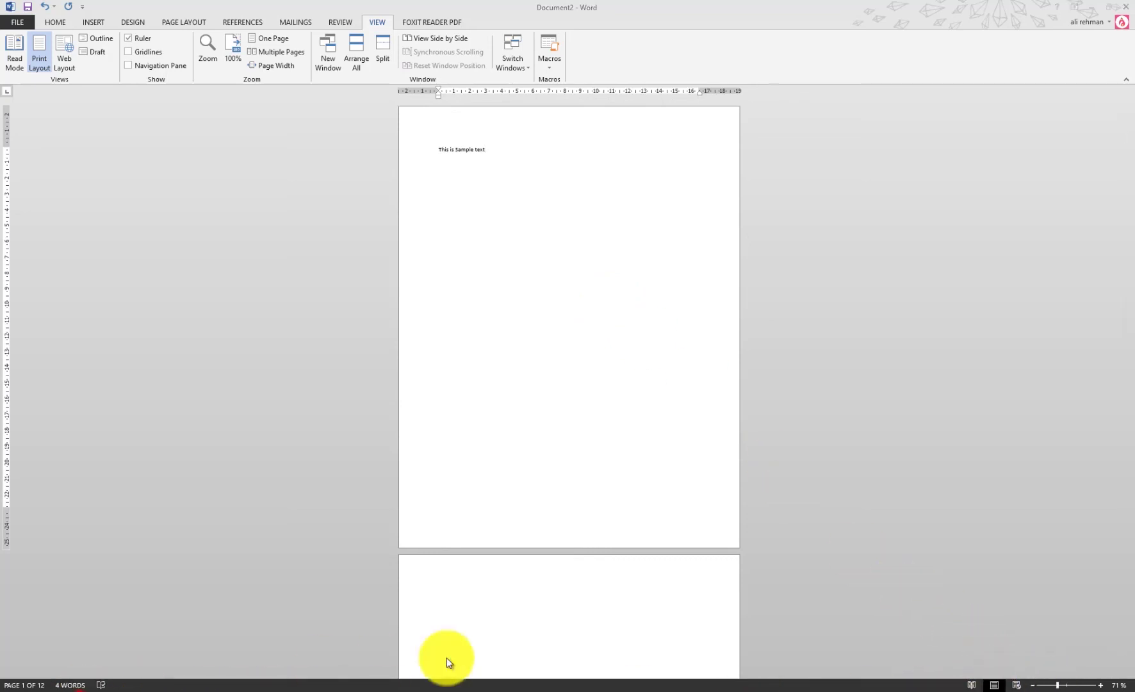
pyautogui.press('super+plus')
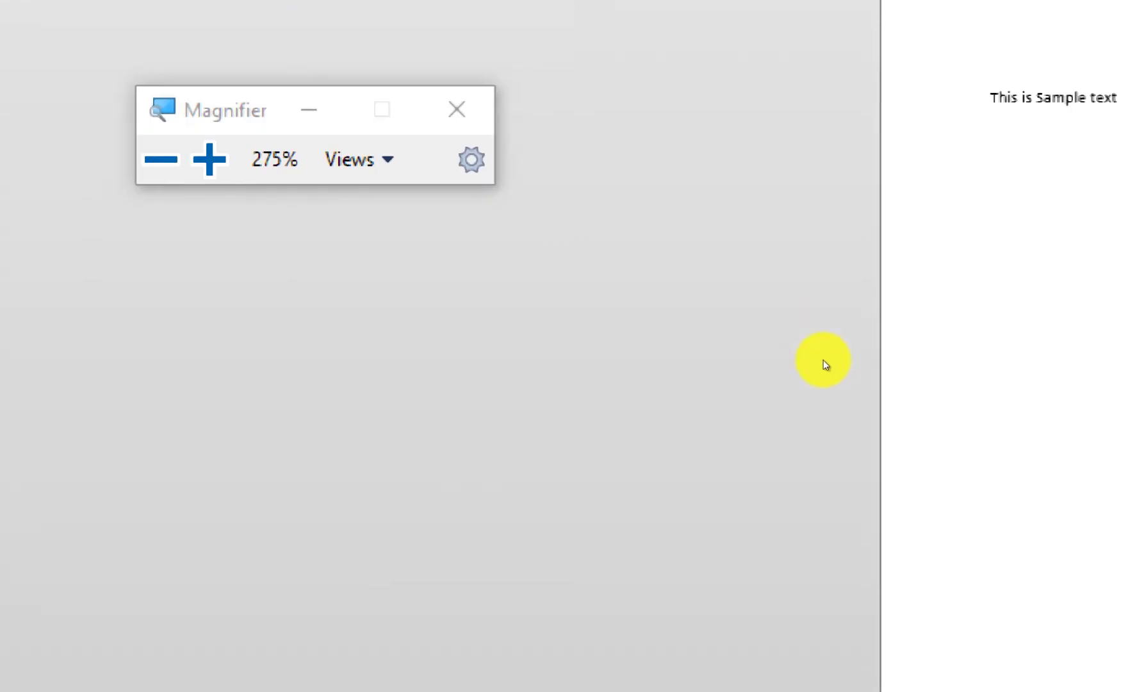